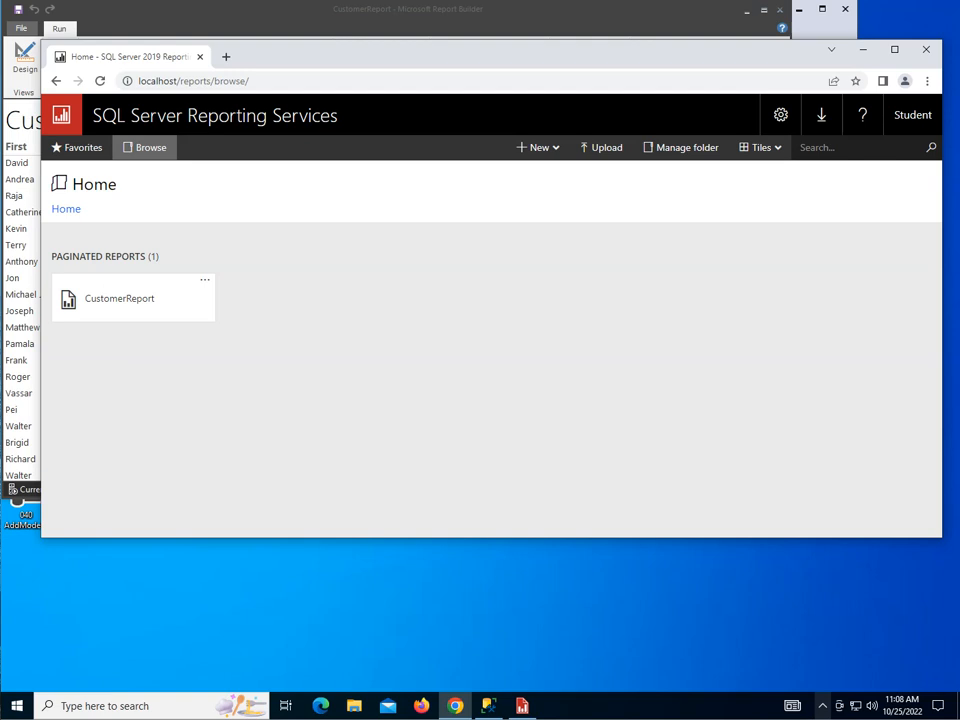
# Step: Move the browser window showing CustomerReport slightly lower to reveal Report Builder's Run ribbon
pyautogui.click(455, 57)
pyautogui.moveTo(455, 57); pyautogui.dragTo(450, 92)
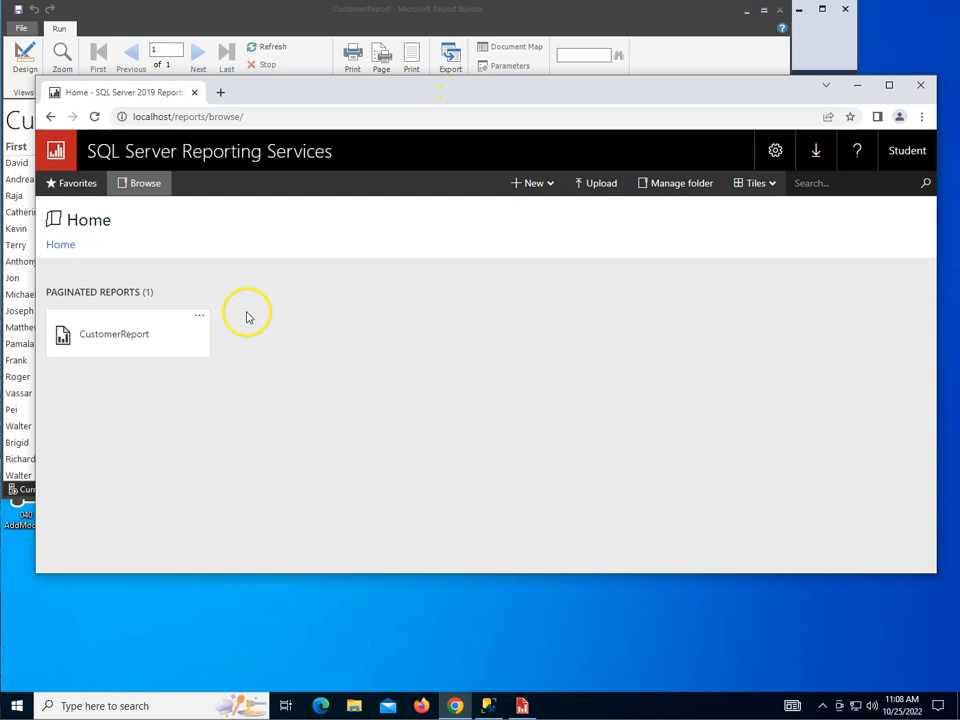
# Step: Switch Windows to the second test user account, sign in with its password, and reach the desktop
pyautogui.click(12, 708)
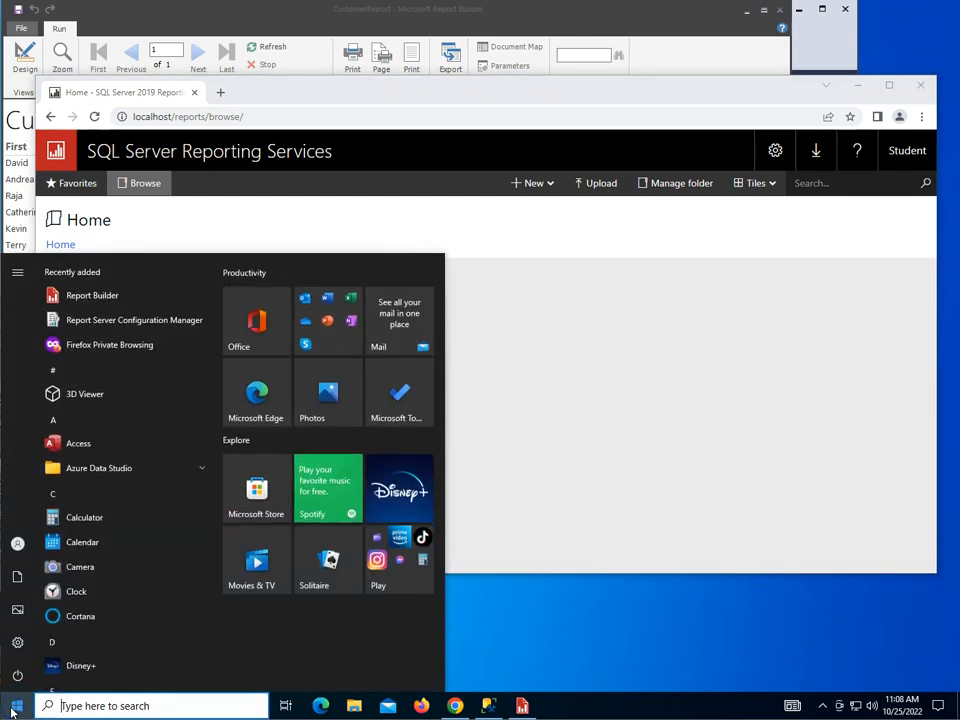
pyautogui.click(14, 545)
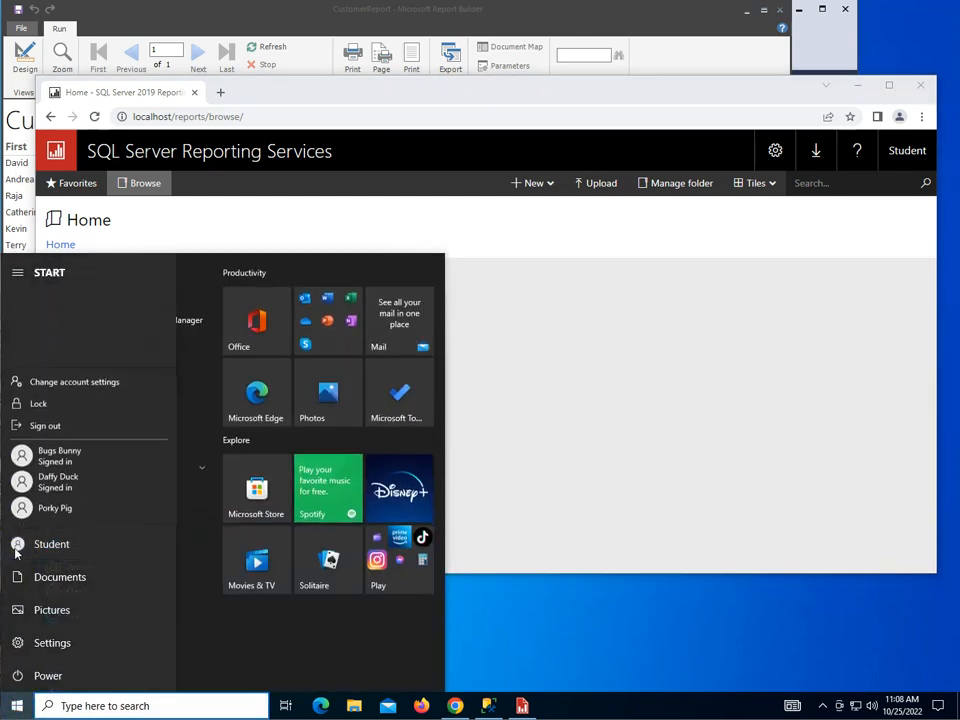
pyautogui.click(60, 487)
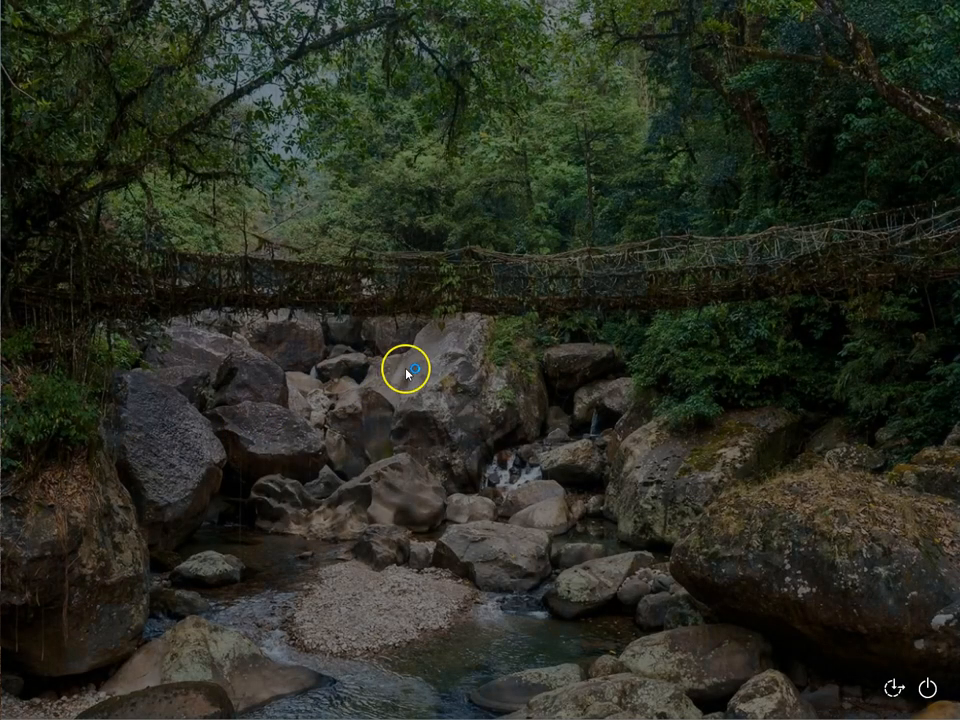
pyautogui.write('••••••••')
pyautogui.press('Return')
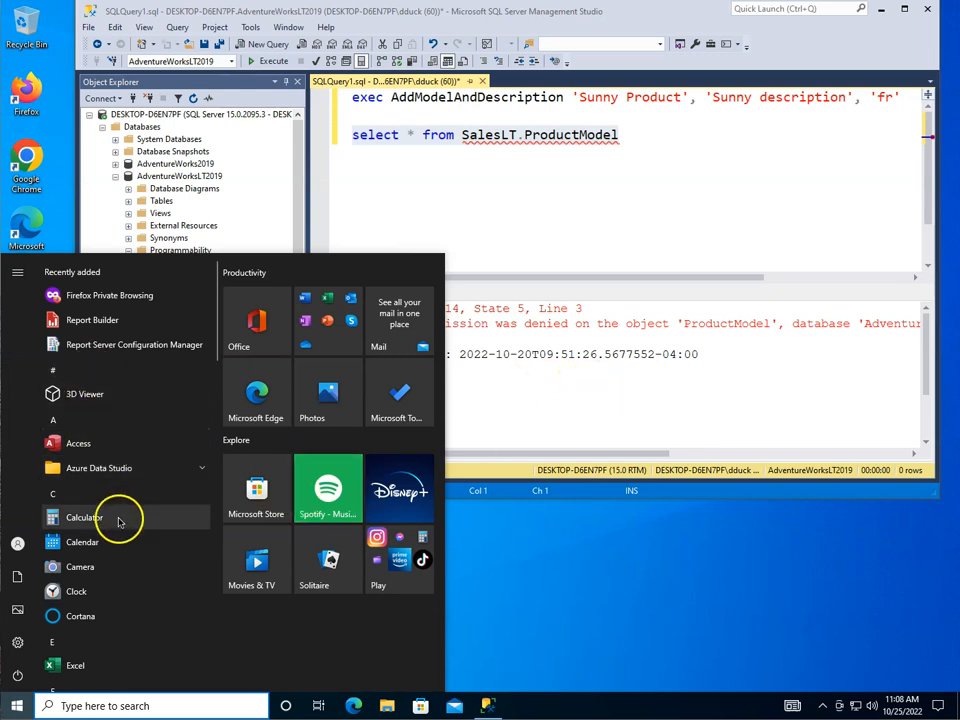
pyautogui.click(611, 551)
# Step: Launch Firefox, move its window lower, and dismiss the default-browser and session-restore prompts
pyautogui.doubleClick(21, 106)
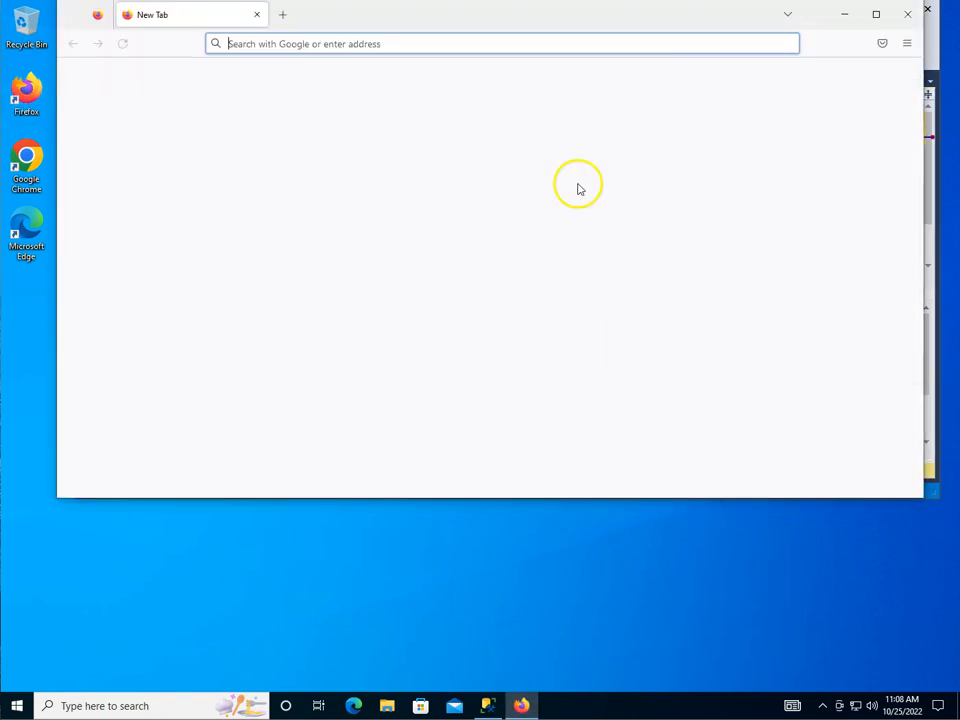
pyautogui.moveTo(580, 19); pyautogui.dragTo(589, 79)
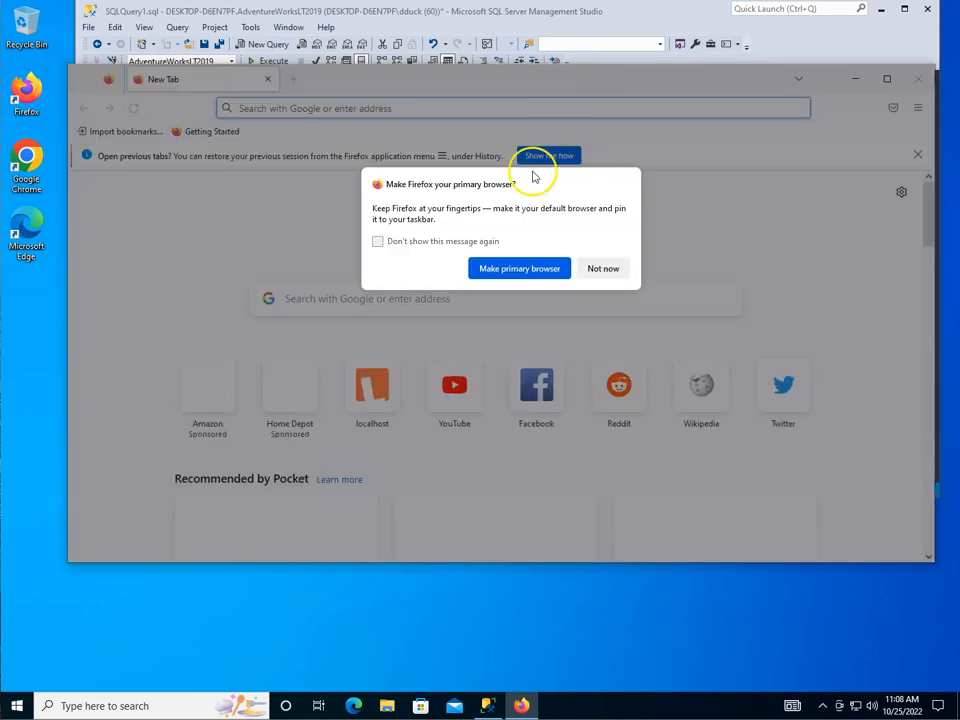
pyautogui.click(600, 270)
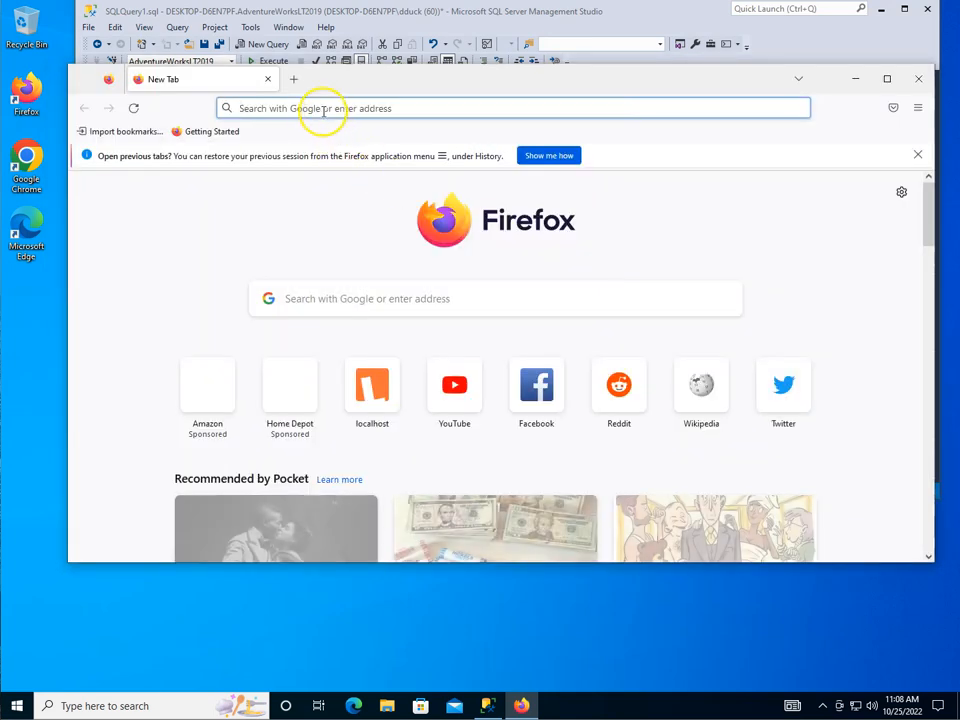
pyautogui.click(917, 158)
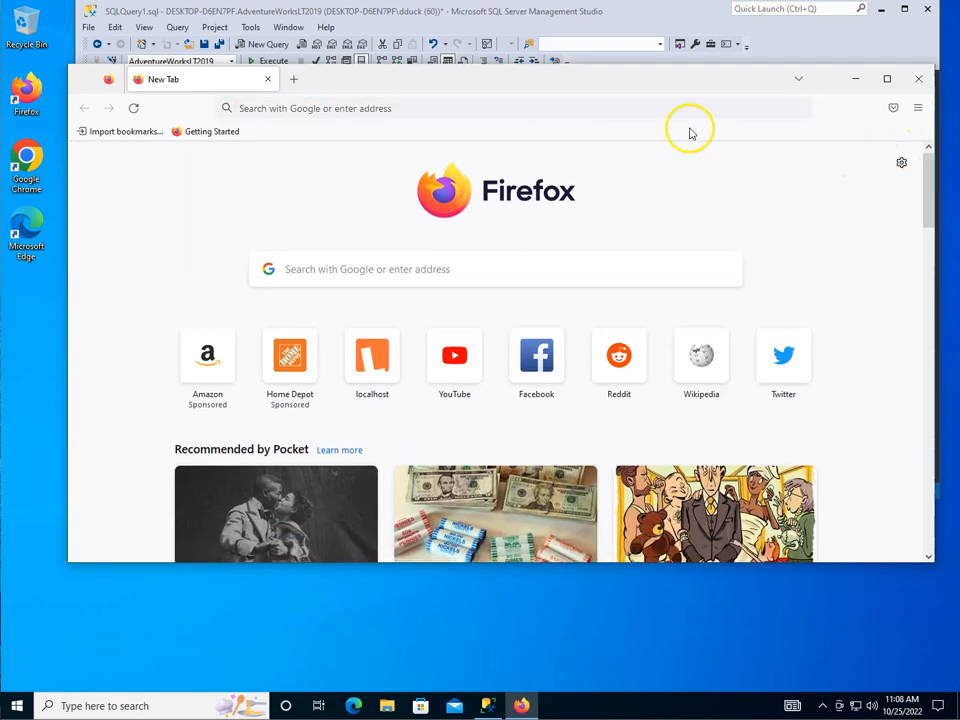
pyautogui.click(484, 110)
pyautogui.write('htt')
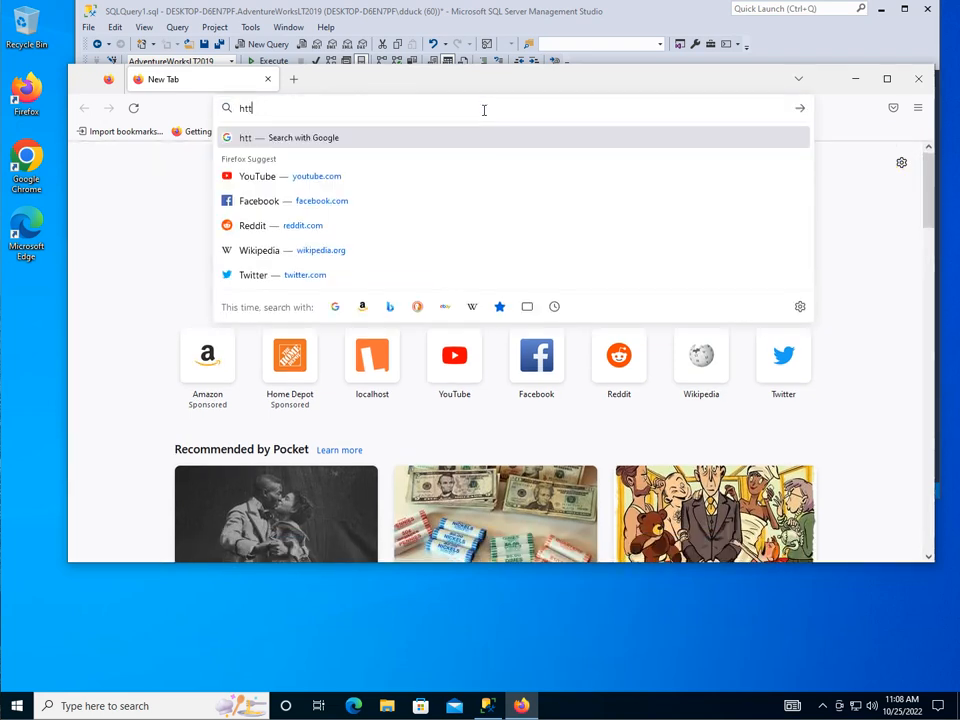
pyautogui.write('p://loac')
pyautogui.write('cal')
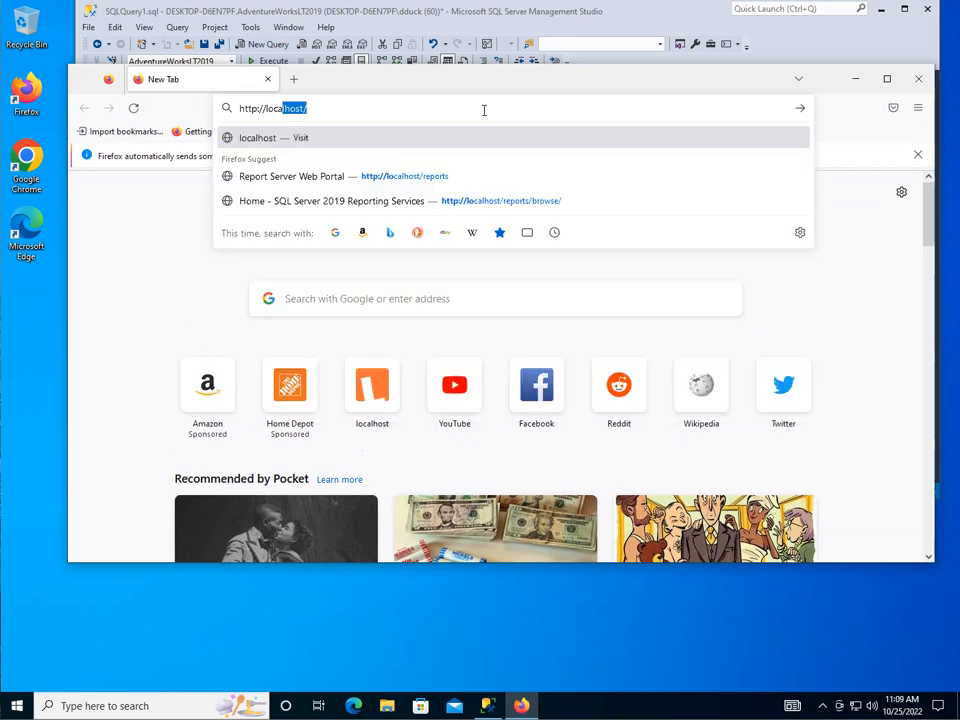
pyautogui.write('host/reports')
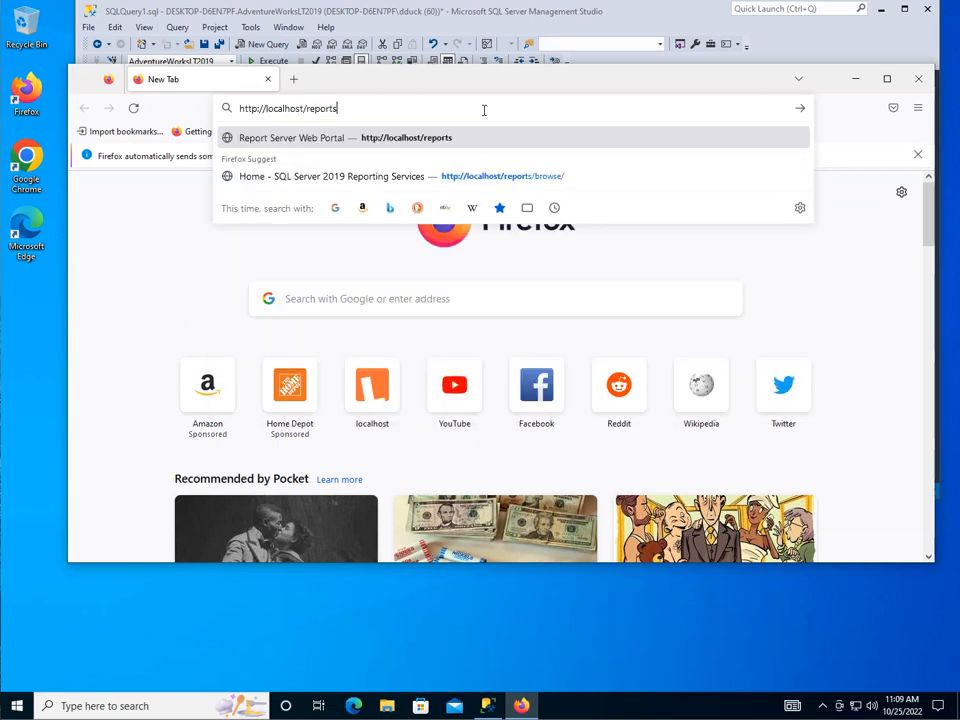
pyautogui.press('Return')
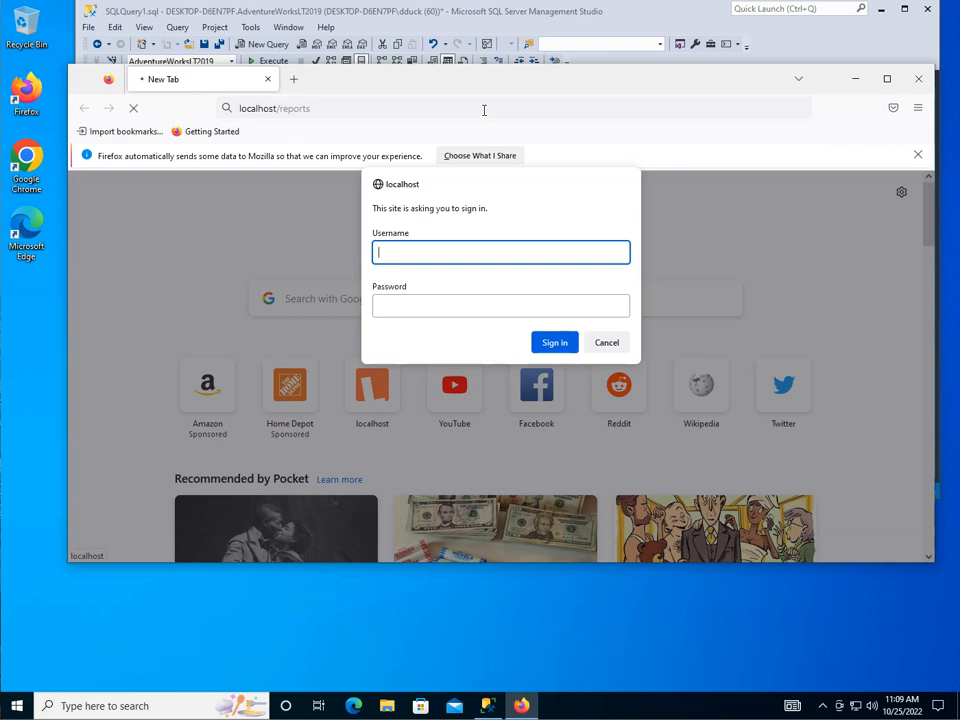
# Step: Sign in to the reports site with the test user's password and save the login
pyautogui.press('Tab')
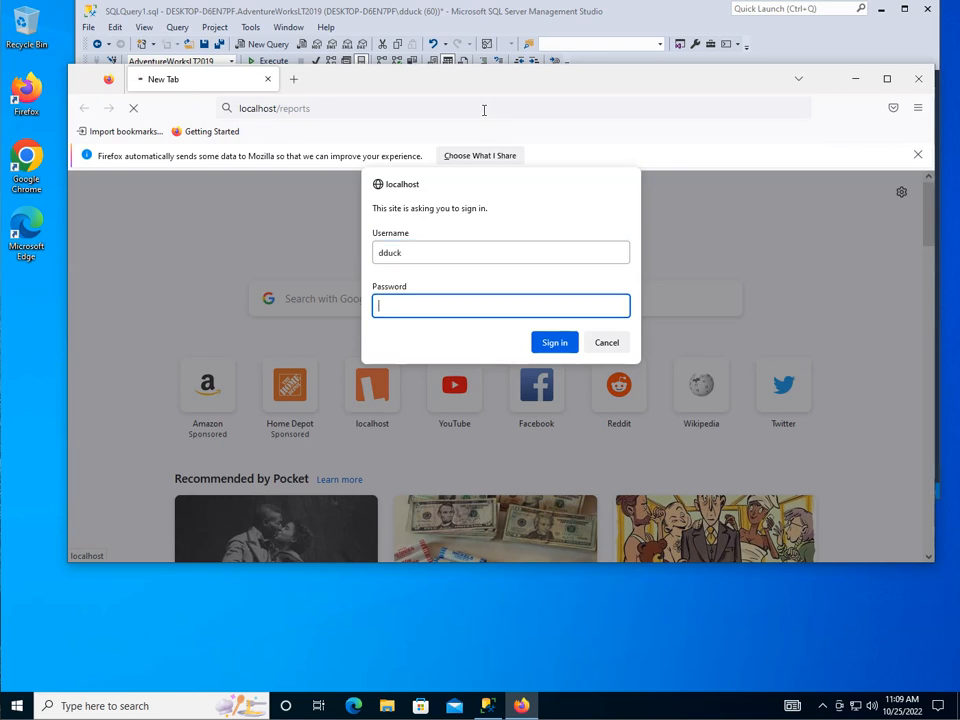
pyautogui.write('••••••••')
pyautogui.press('Return')
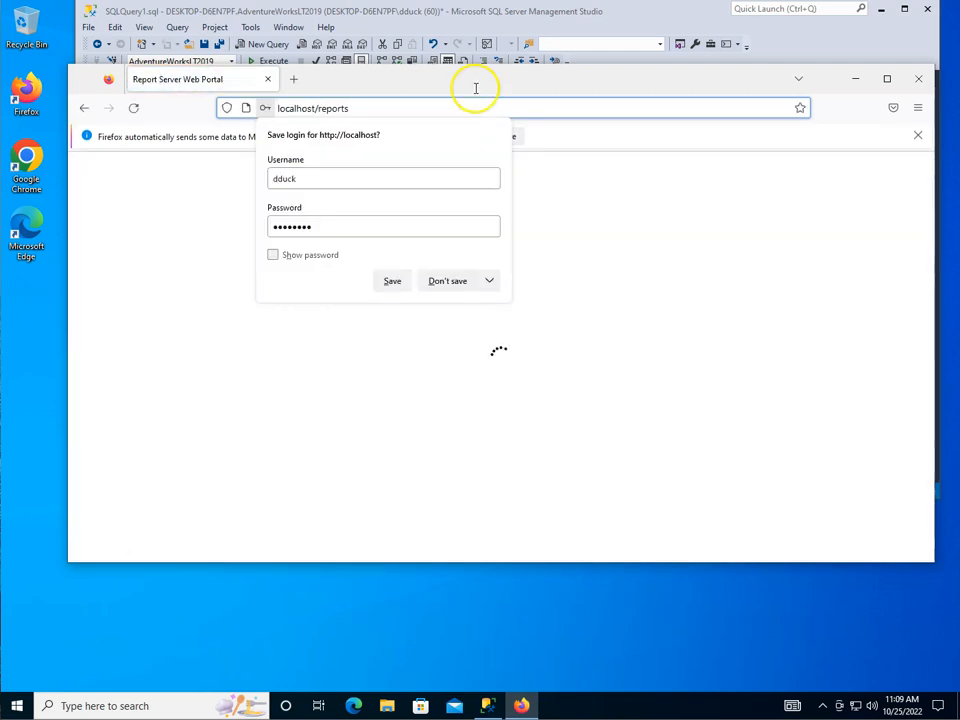
pyautogui.click(385, 284)
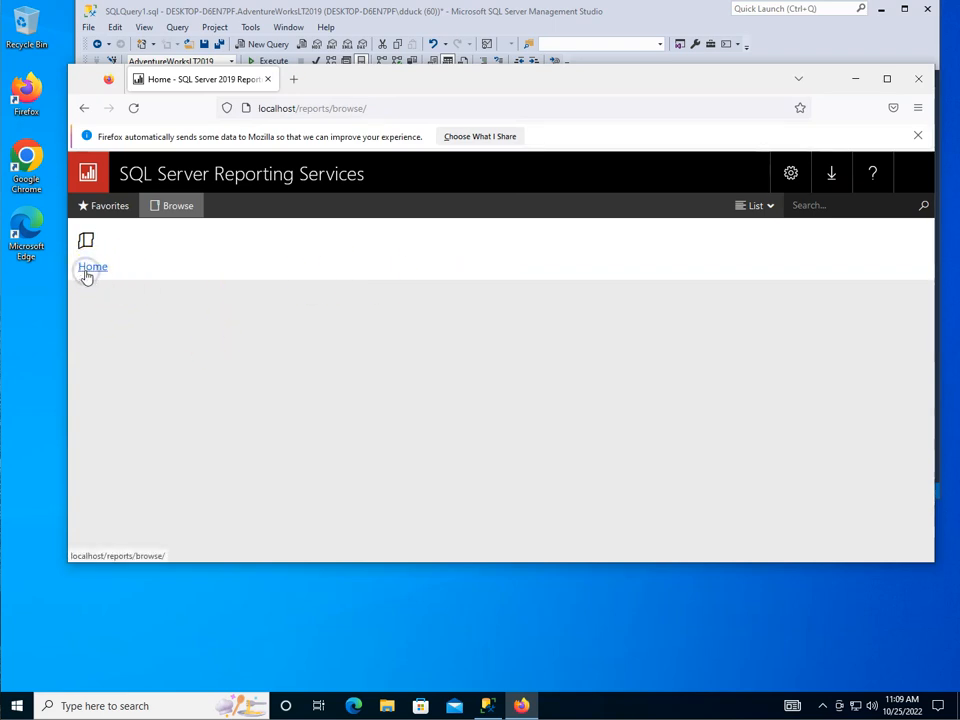
# Step: Browse the Home folder, dismiss the folder-permission error, and close Firefox's data-sharing notice
pyautogui.click(172, 207)
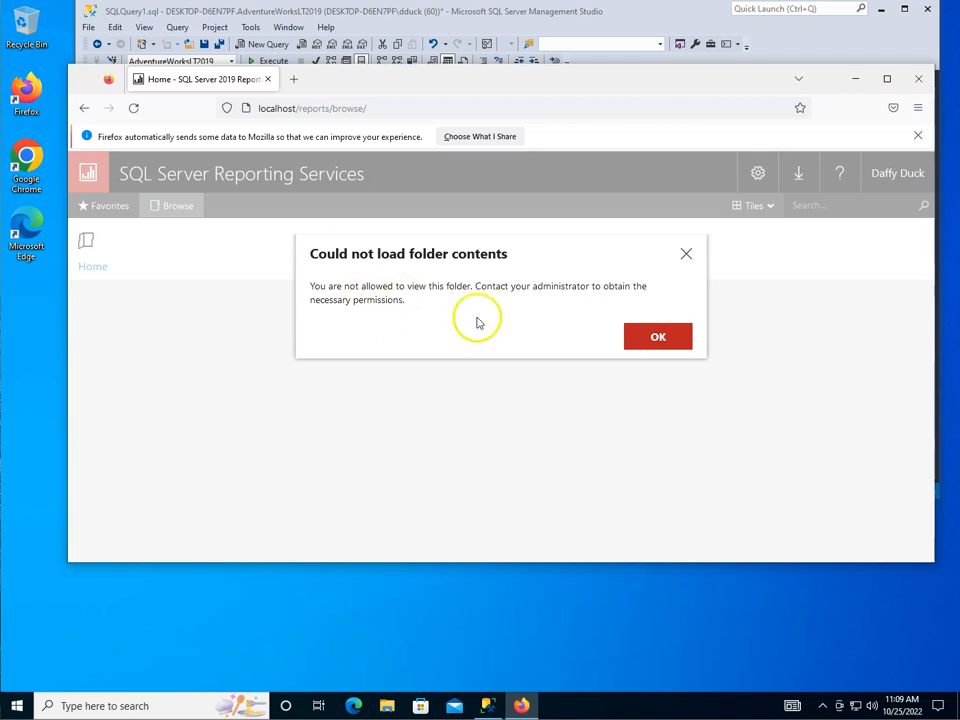
pyautogui.click(656, 336)
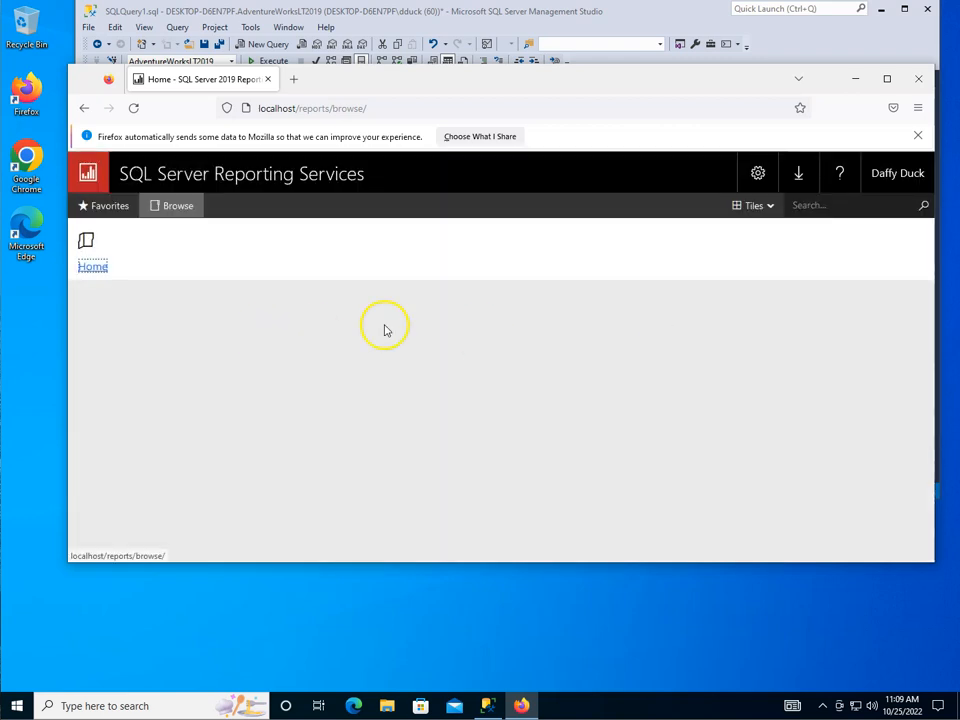
pyautogui.click(917, 138)
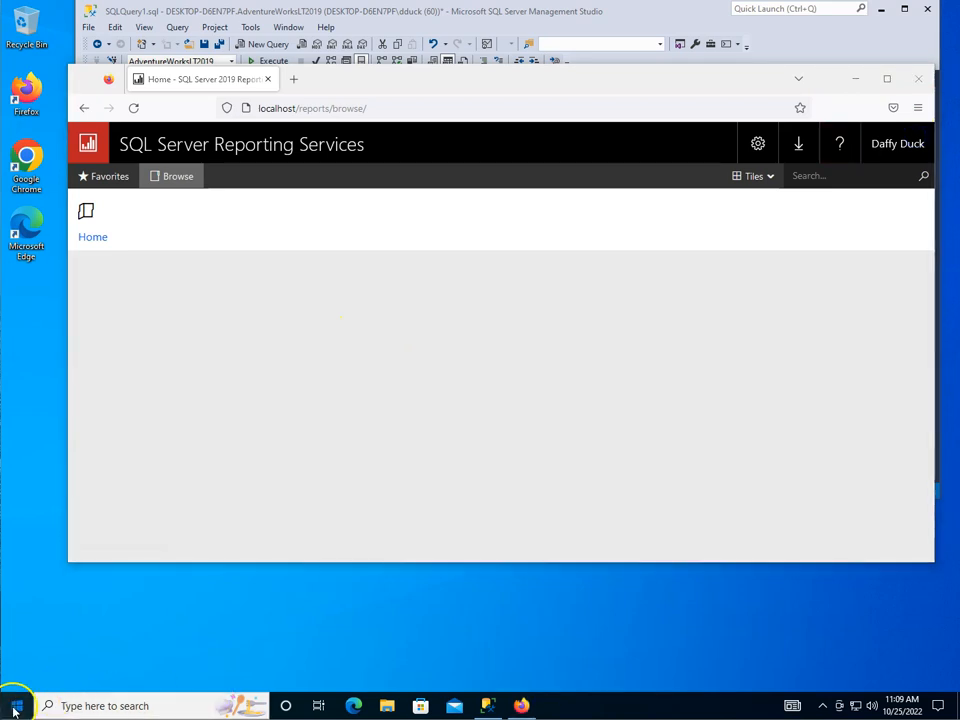
# Step: Switch back to the original Windows account and sign in with its password
pyautogui.click(14, 709)
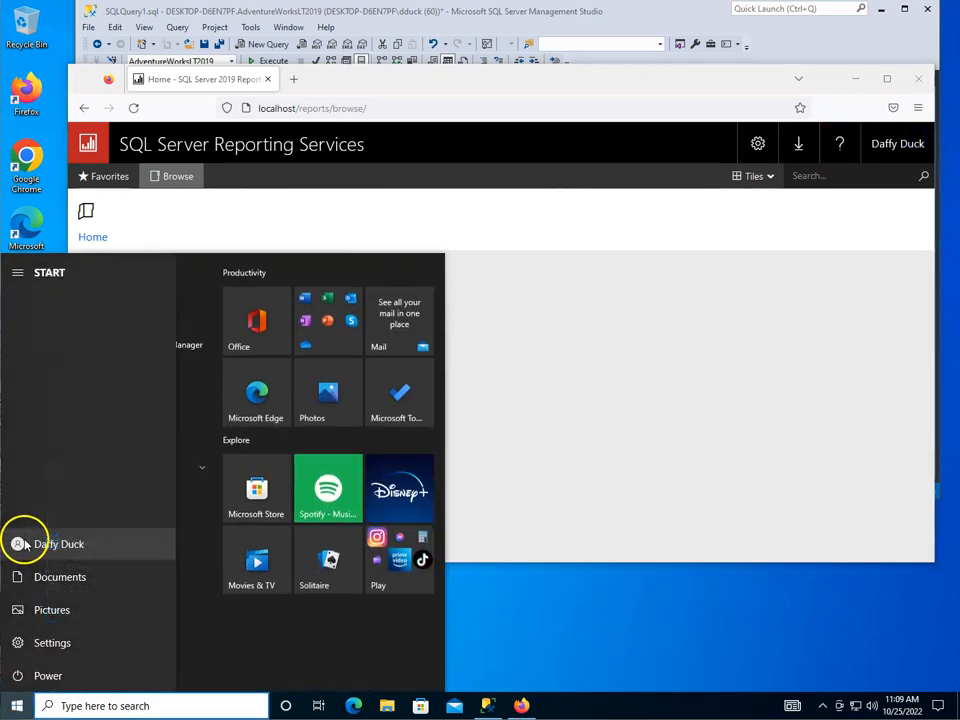
pyautogui.click(24, 544)
pyautogui.click(55, 482)
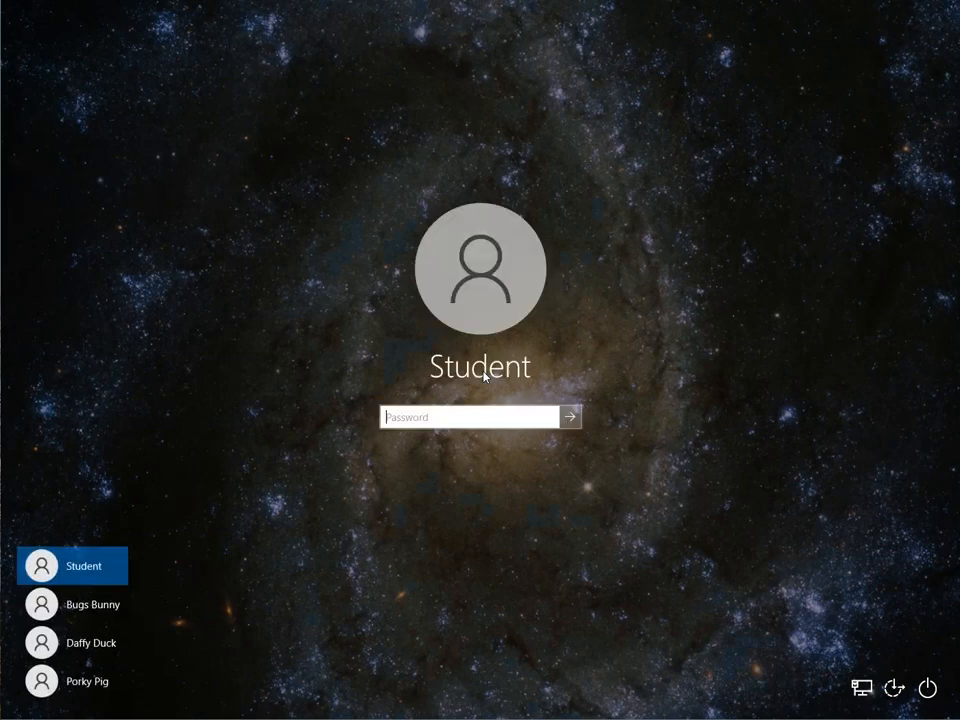
pyautogui.press('Return')
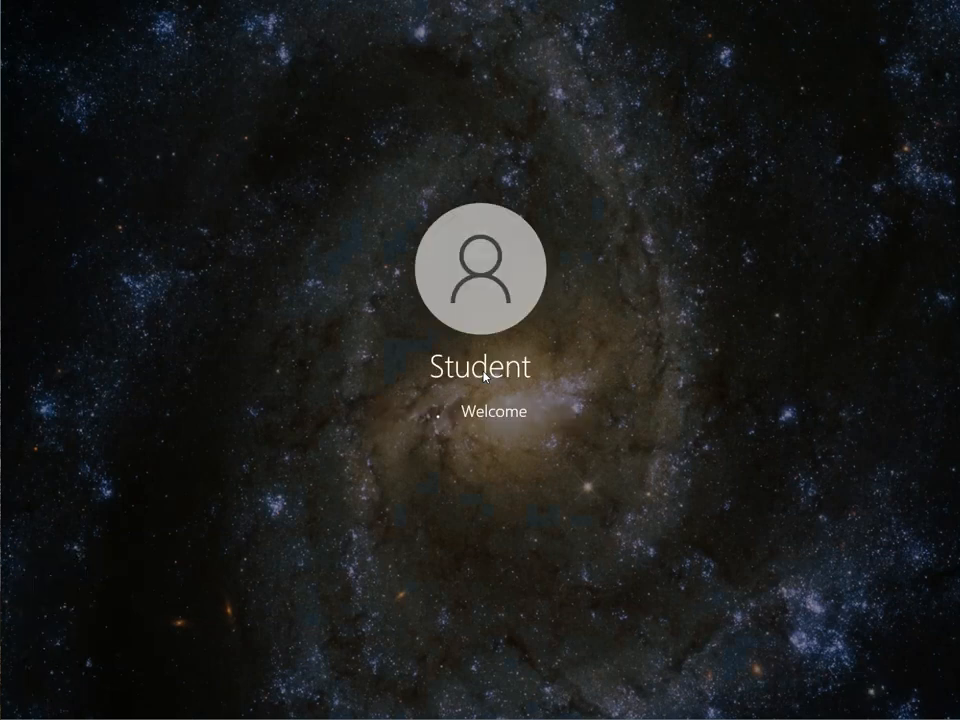
pyautogui.press('super')
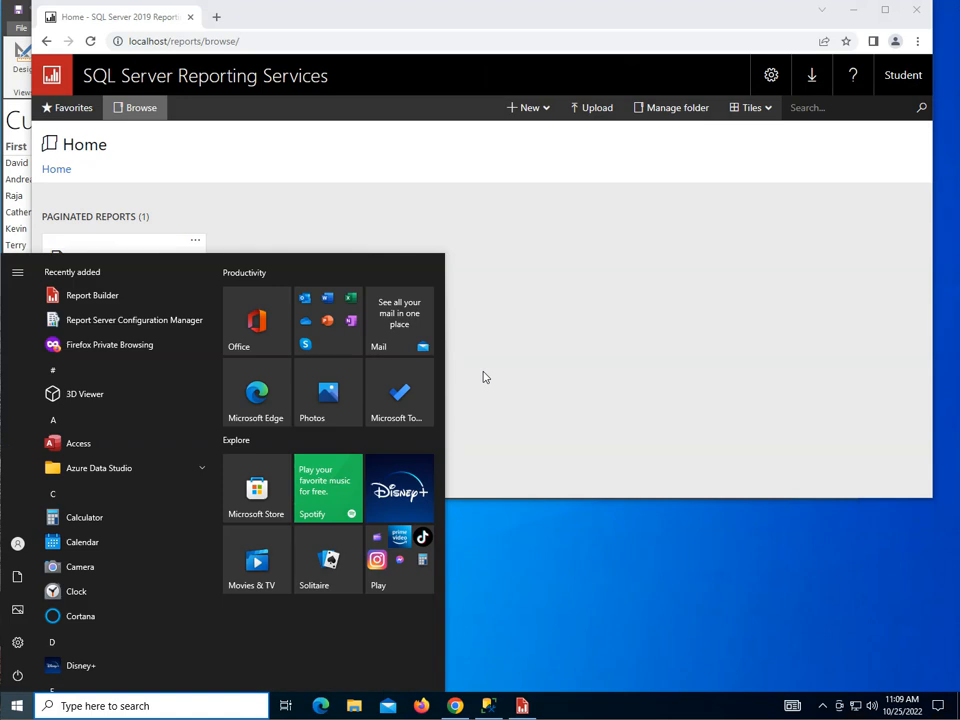
# Step: Open the portal's Site settings and go to Security, listing only BUILTIN\Administrators as System Administrator
pyautogui.click(746, 249)
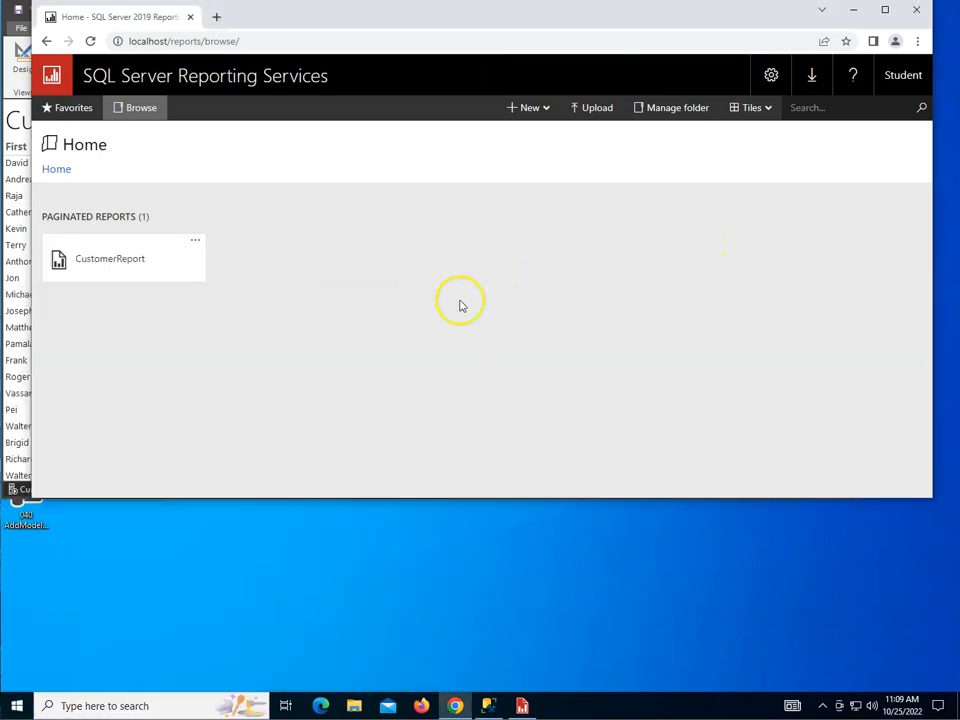
pyautogui.click(770, 80)
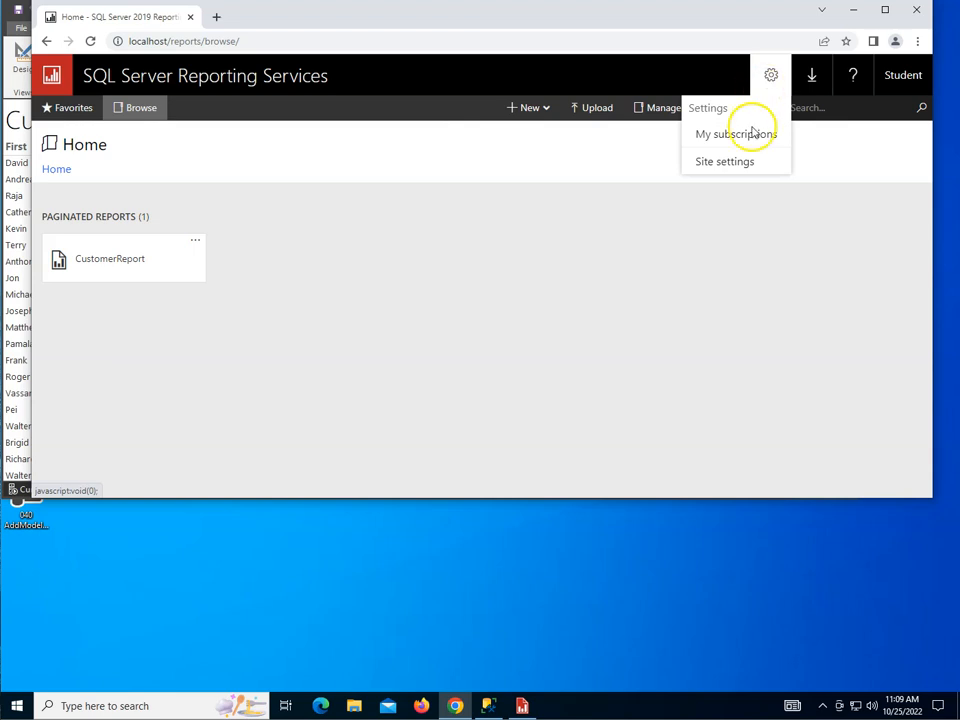
pyautogui.click(713, 164)
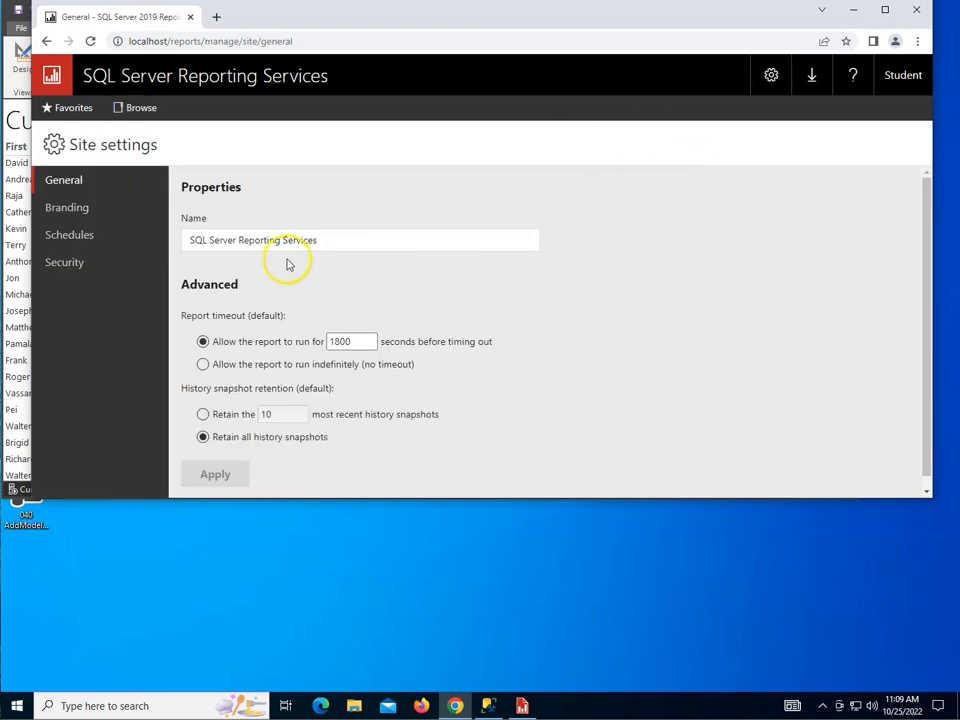
pyautogui.click(67, 208)
pyautogui.click(84, 237)
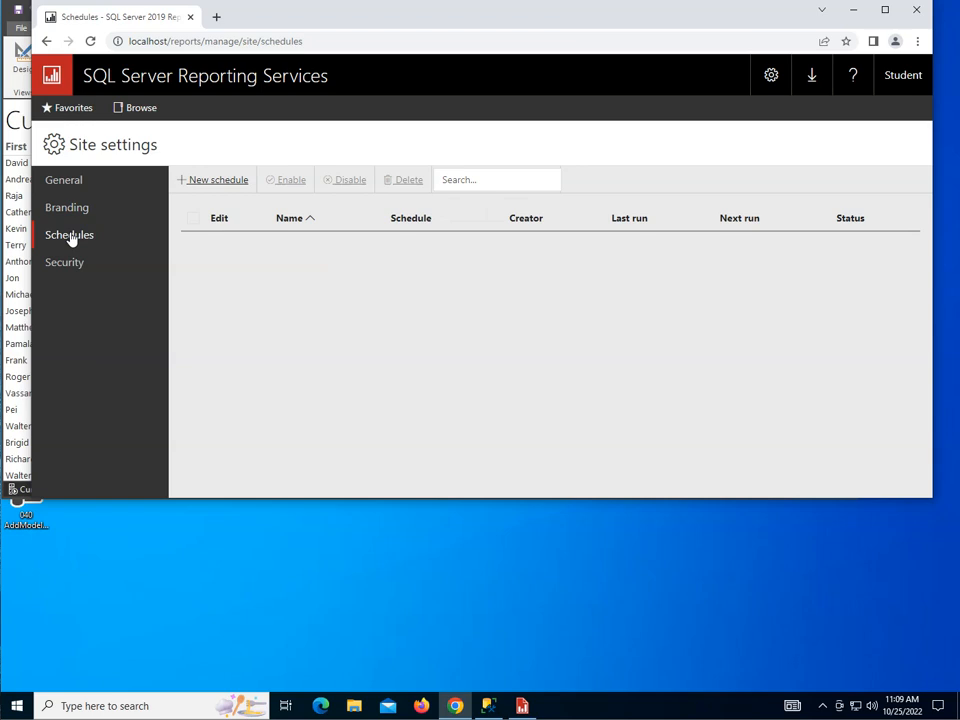
pyautogui.click(61, 265)
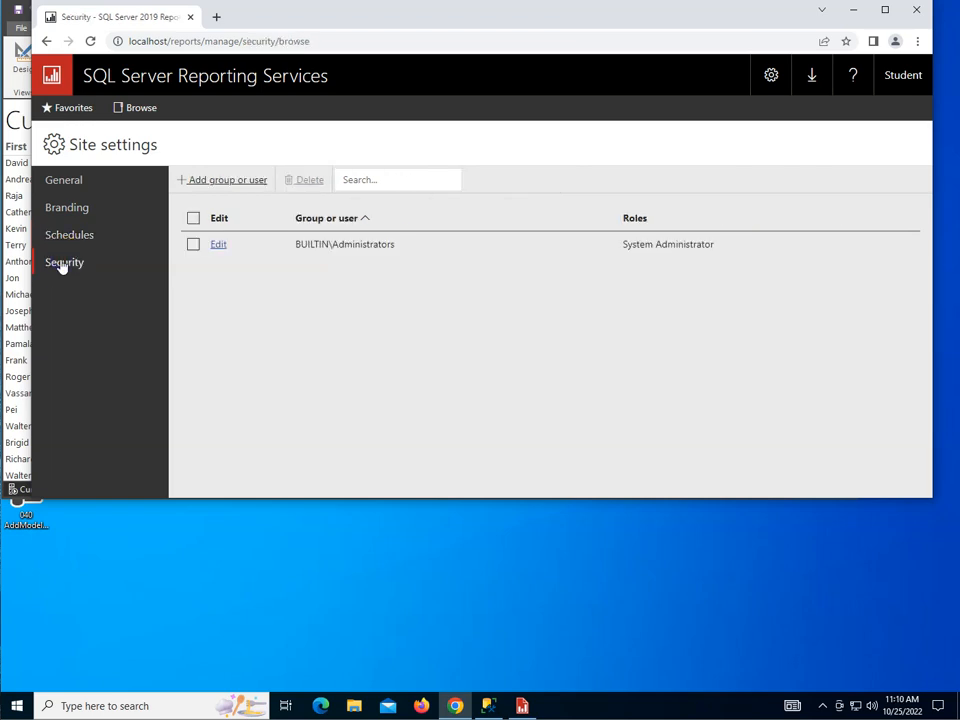
pyautogui.click(346, 248)
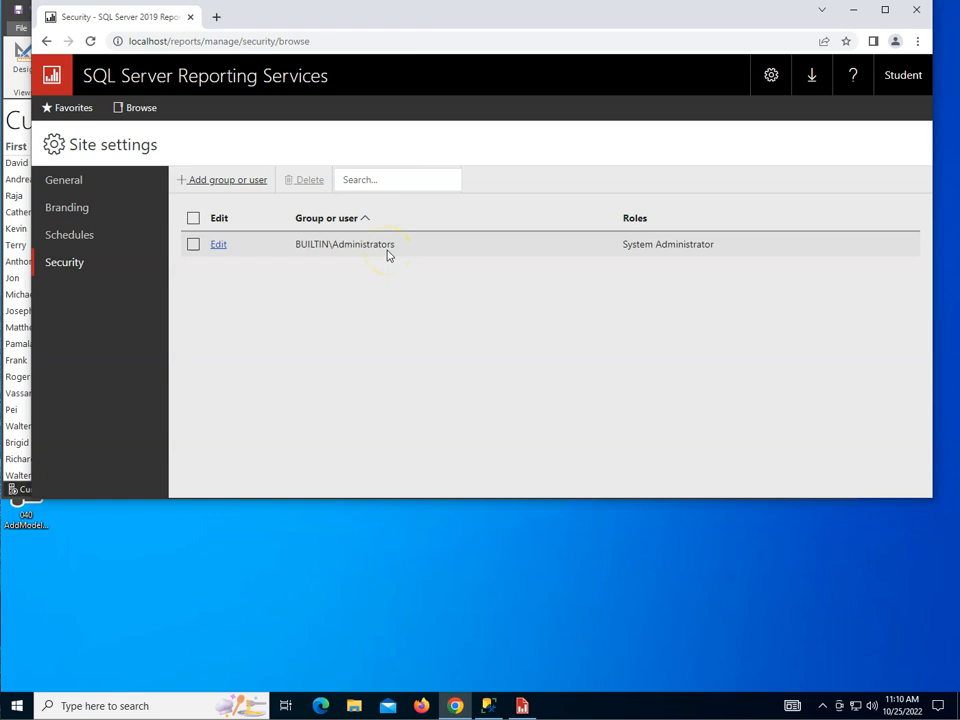
# Step: Add the Loonies group to site-wide security with the System User role
pyautogui.click(227, 184)
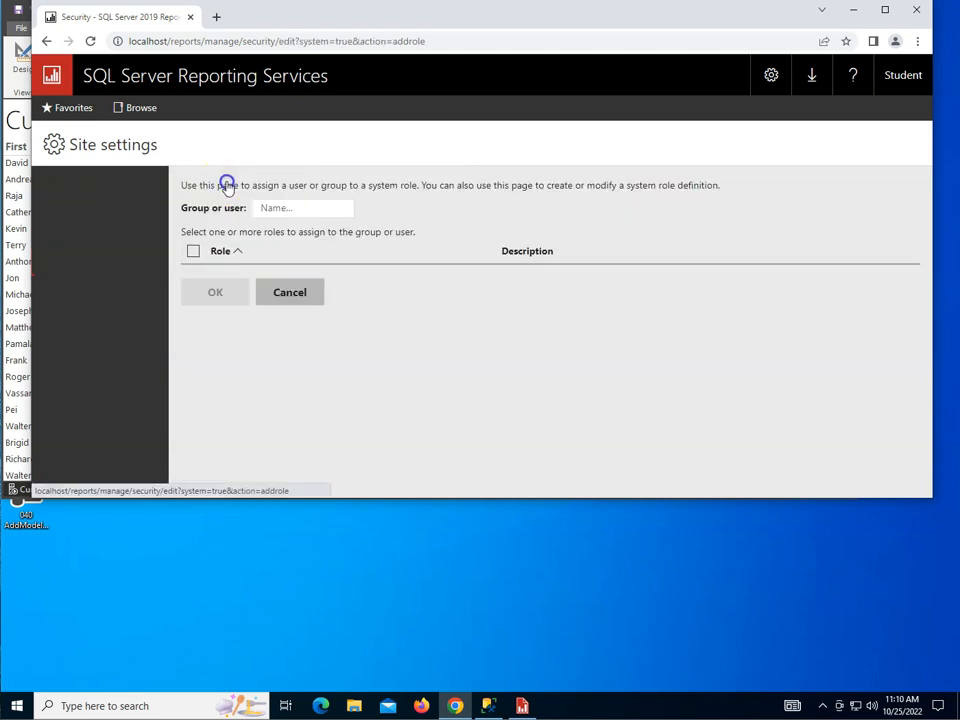
pyautogui.click(281, 207)
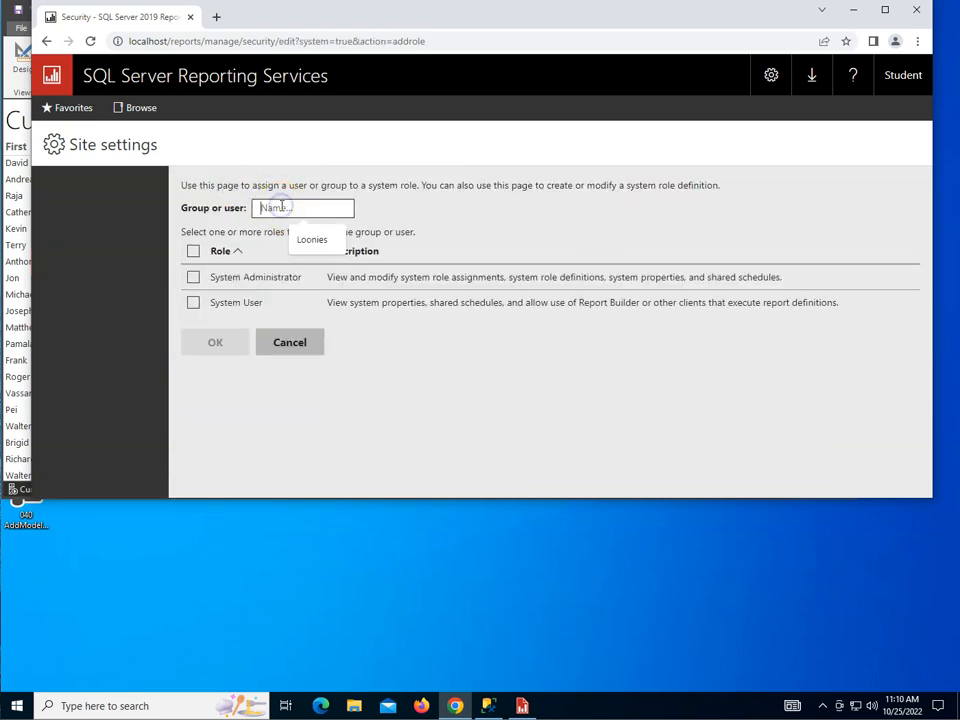
pyautogui.click(310, 240)
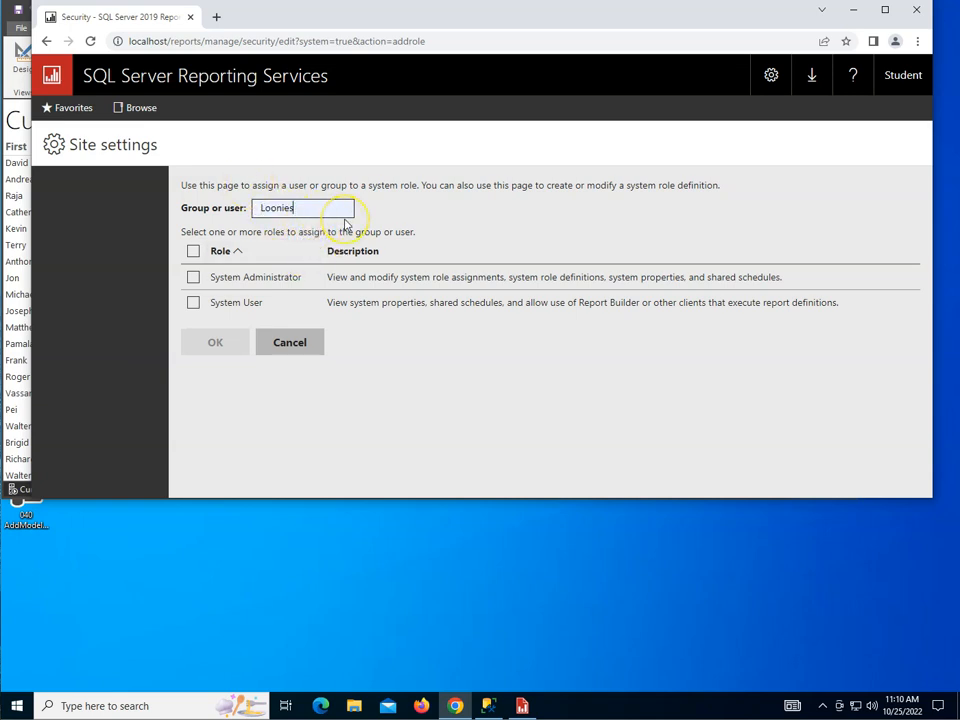
pyautogui.click(194, 305)
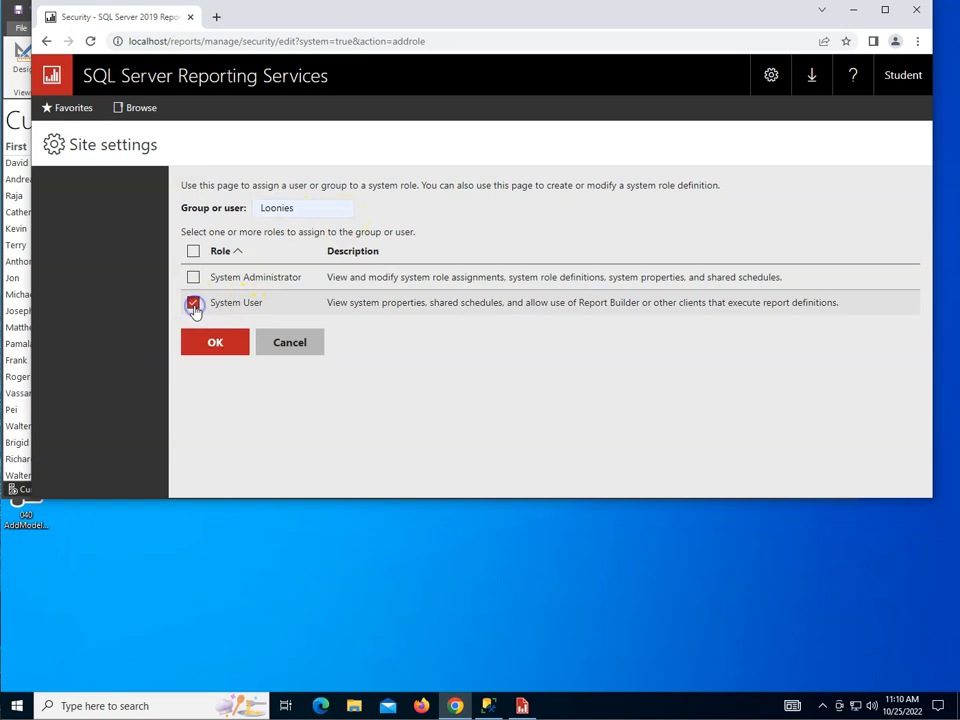
pyautogui.click(215, 345)
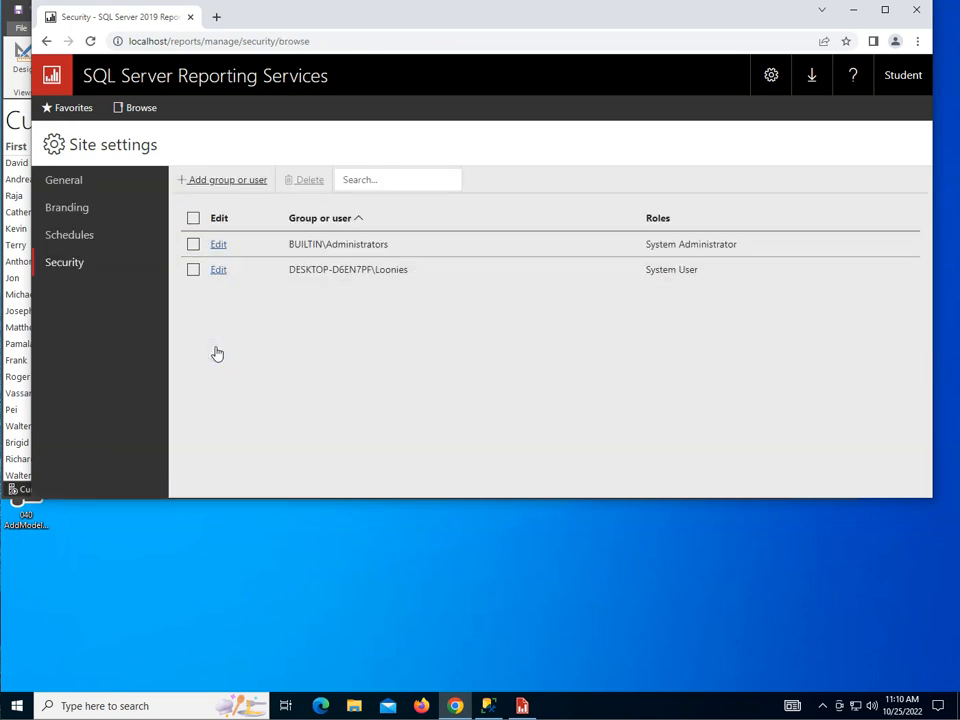
pyautogui.click(15, 703)
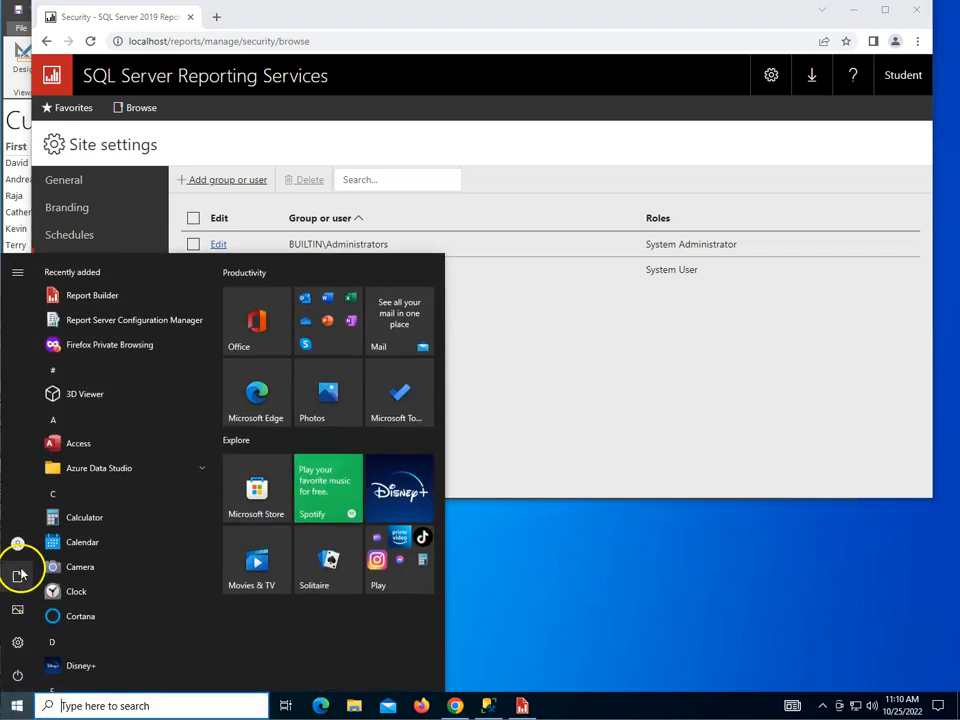
# Step: Sign in as the Loonies member's account and reload the Reporting Services portal in Firefox
pyautogui.click(16, 548)
pyautogui.click(57, 477)
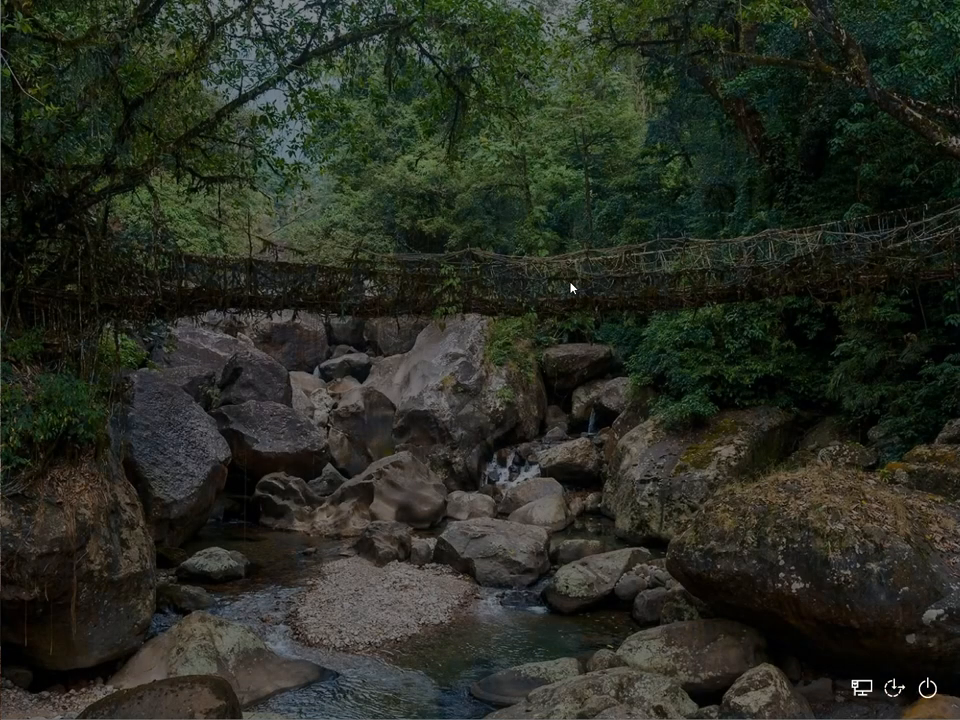
pyautogui.click(565, 297)
pyautogui.write('•••')
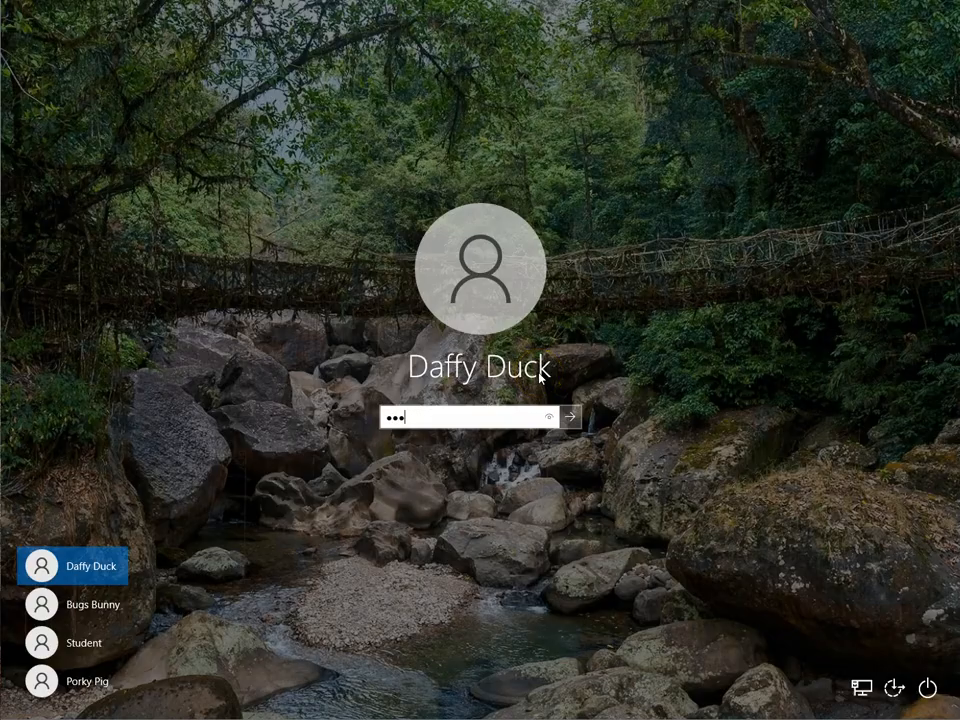
pyautogui.write('••••')
pyautogui.press('Return')
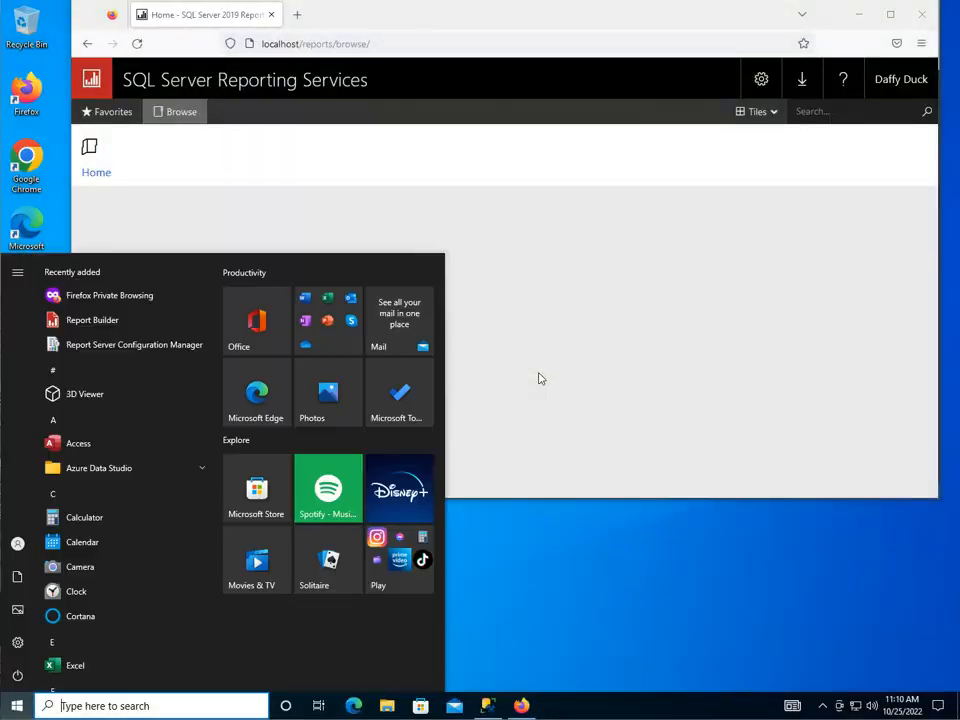
pyautogui.click(338, 187)
pyautogui.click(138, 46)
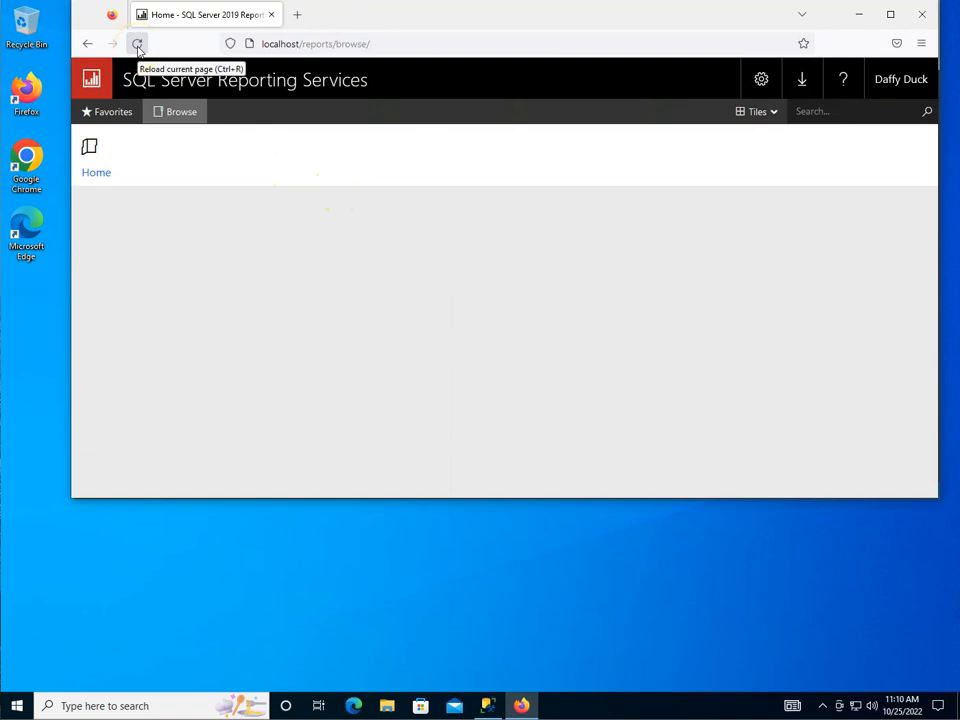
# Step: Reload the portal, browse the Home folder, and dismiss the 'Could not load folder contents' error
pyautogui.click(138, 46)
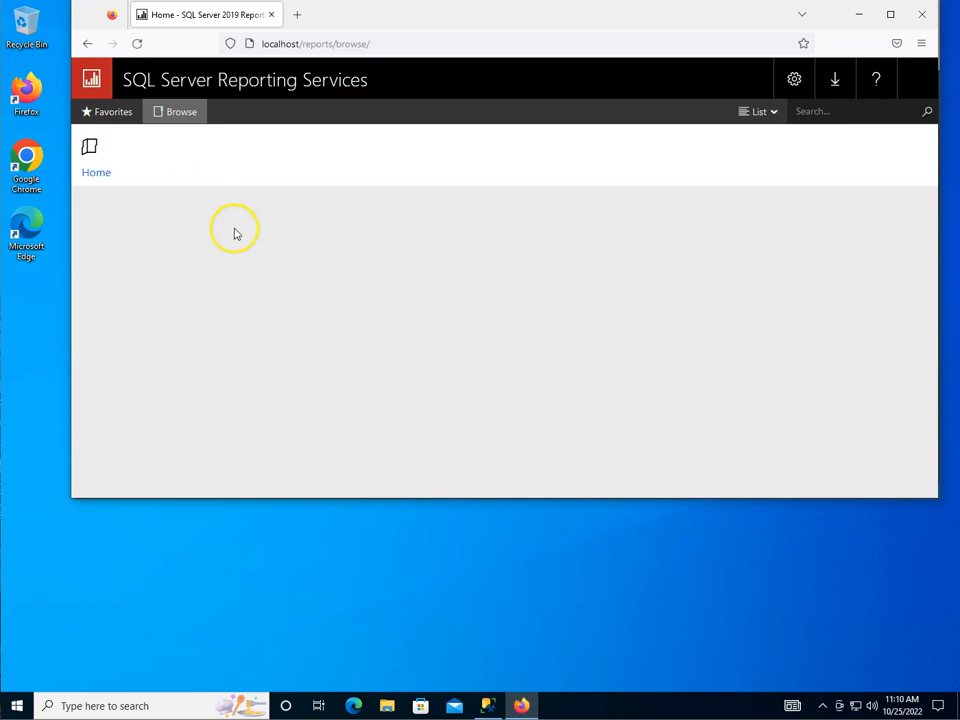
pyautogui.click(106, 174)
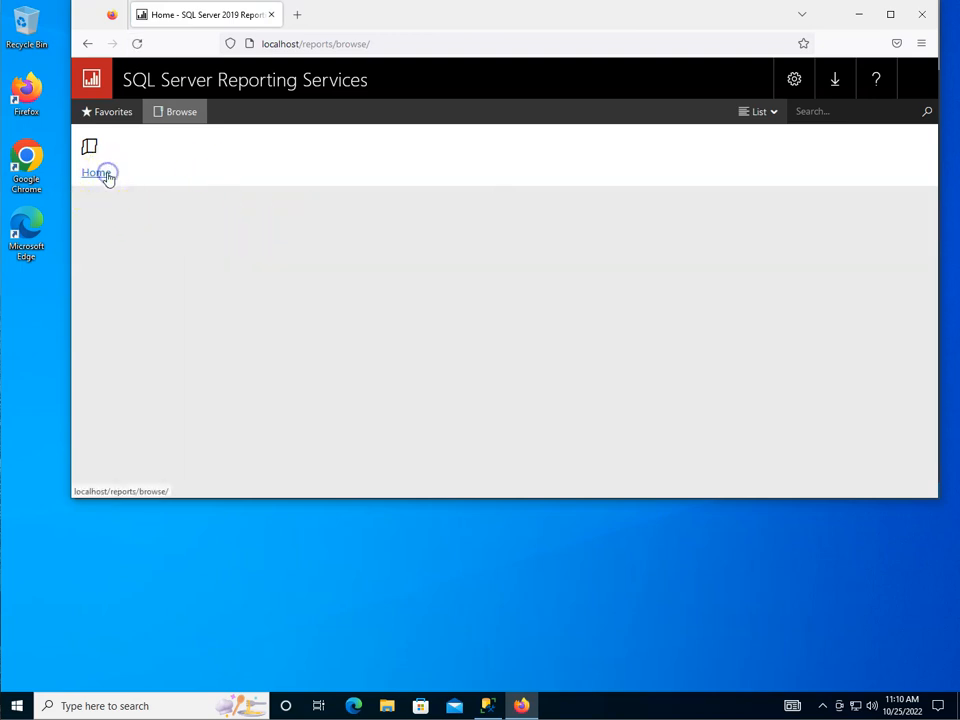
pyautogui.click(183, 115)
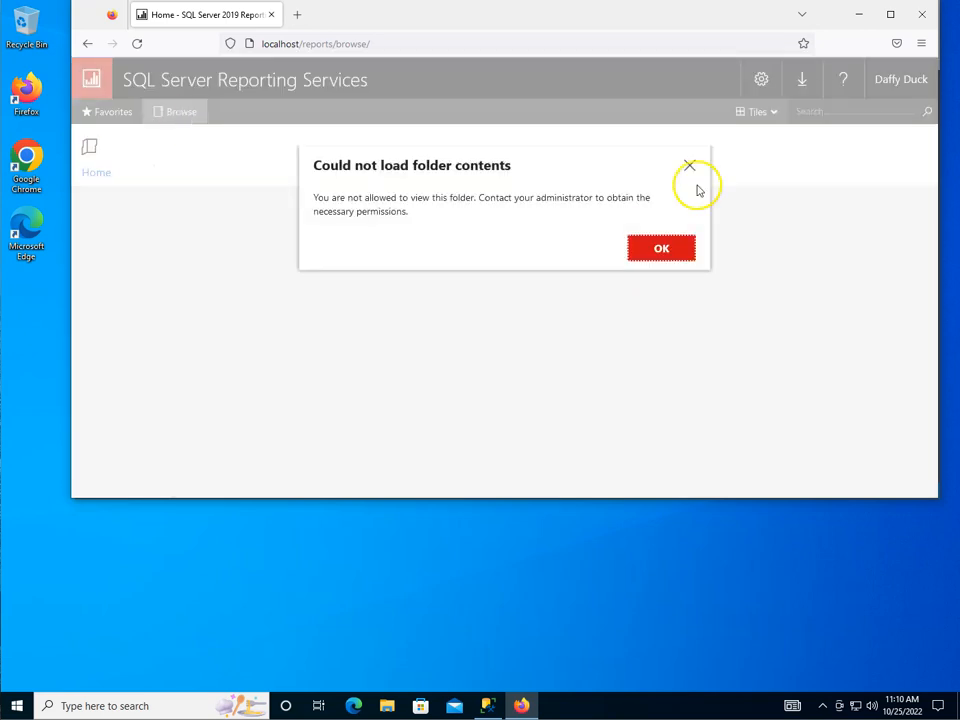
pyautogui.click(678, 243)
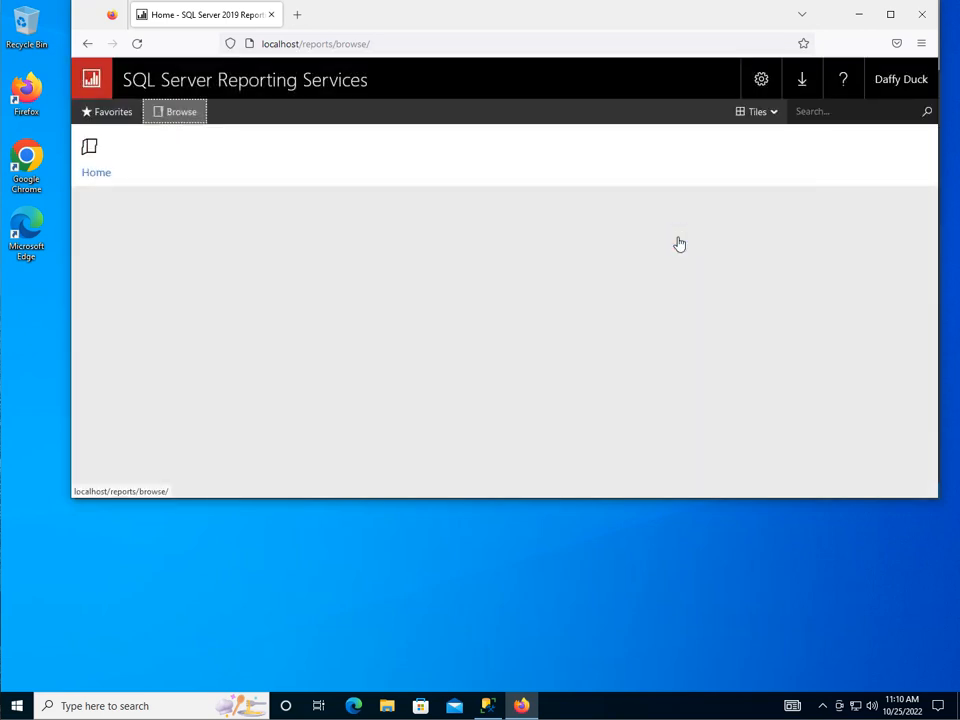
# Step: Switch back to the administrator account and sign in with its password
pyautogui.click(17, 707)
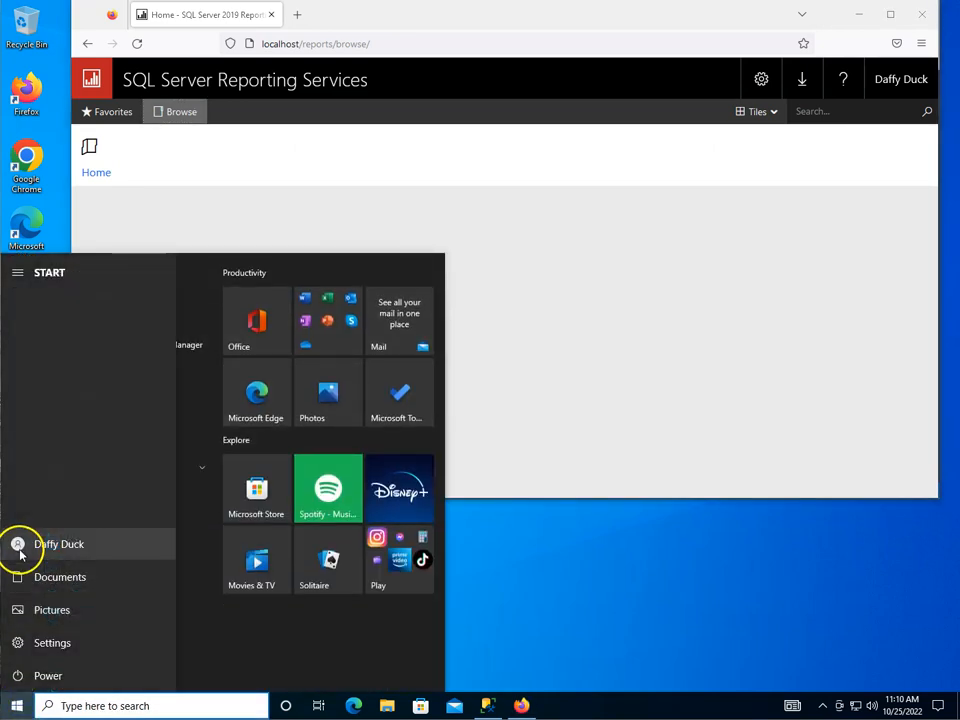
pyautogui.click(20, 550)
pyautogui.click(26, 477)
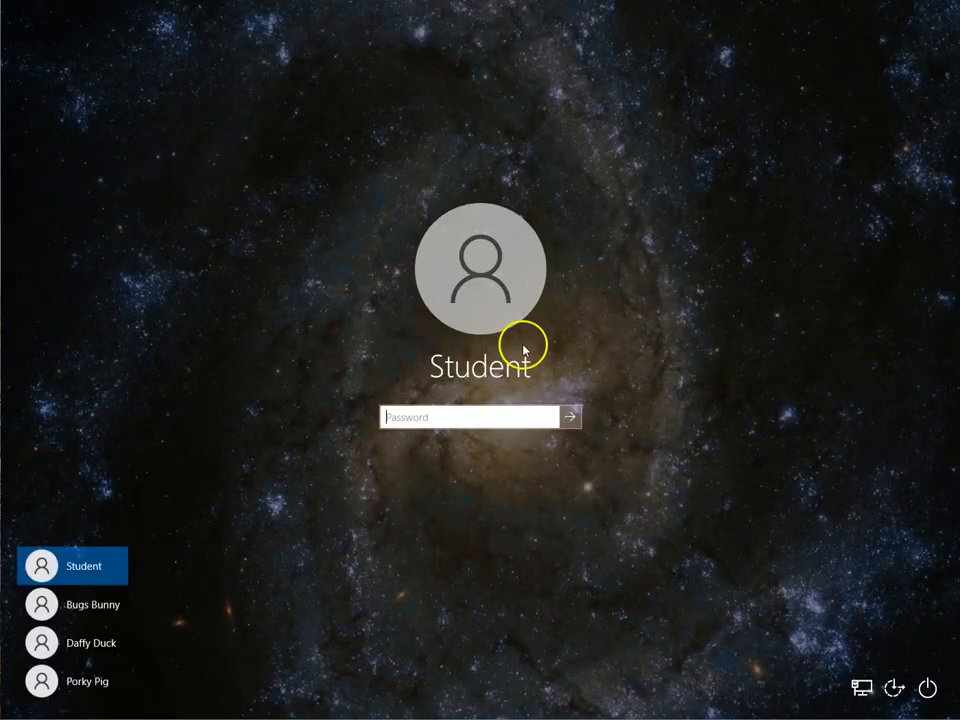
pyautogui.write('••')
pyautogui.press('Return')
pyautogui.press('super')
# Step: Review the Loonies site role assignment and cancel, leaving it as System User only
pyautogui.click(703, 343)
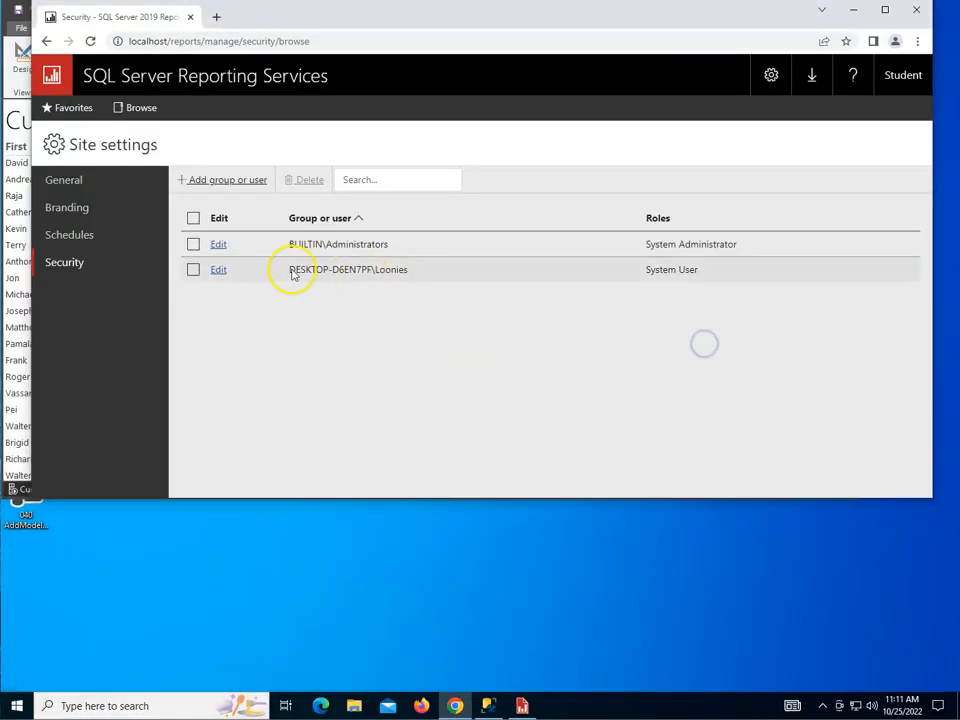
pyautogui.click(217, 271)
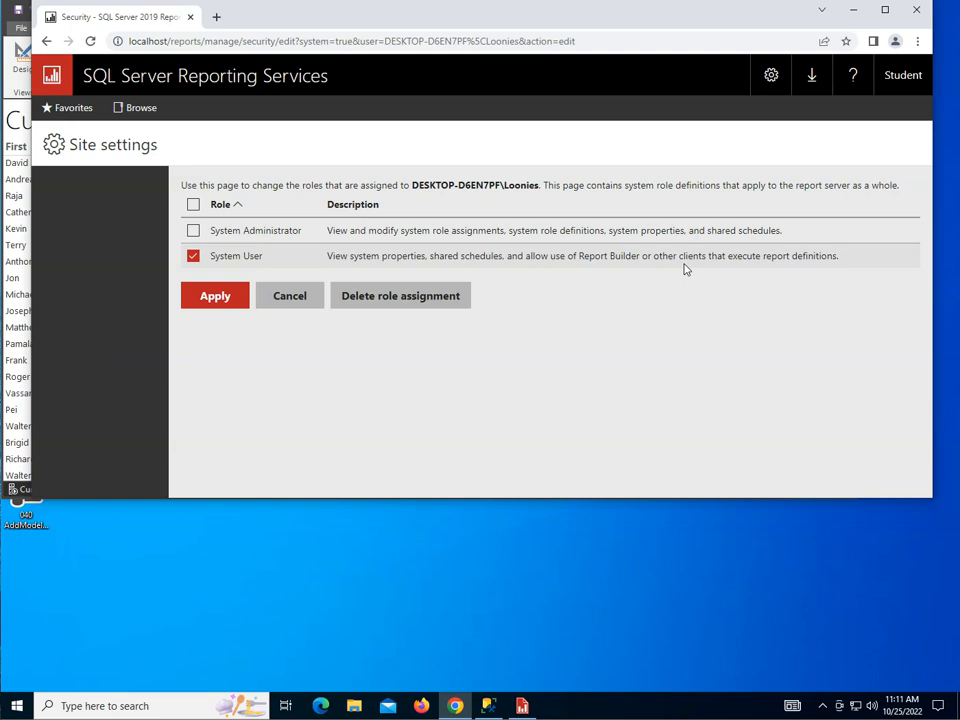
pyautogui.click(308, 299)
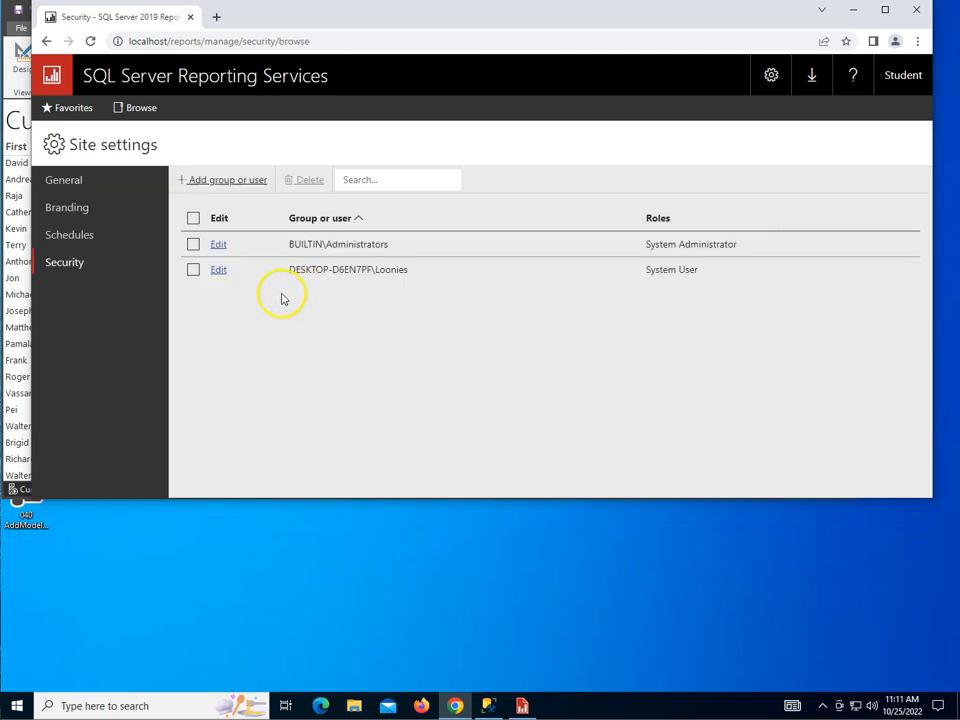
# Step: Open CustomerReport's Security page and override the security it inherits from the Home folder
pyautogui.click(137, 108)
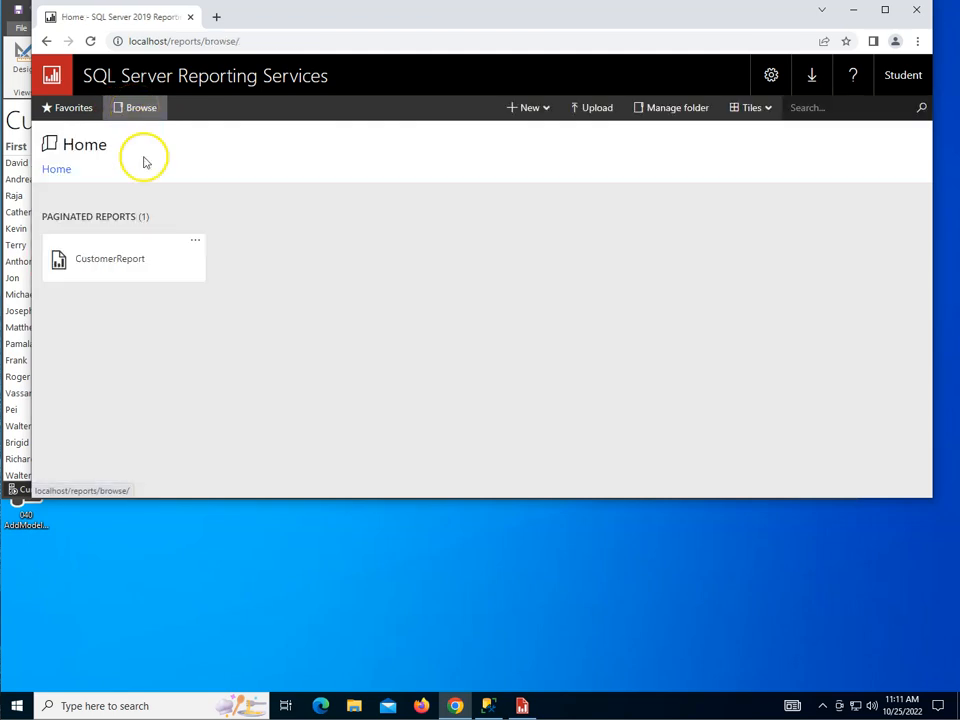
pyautogui.click(196, 244)
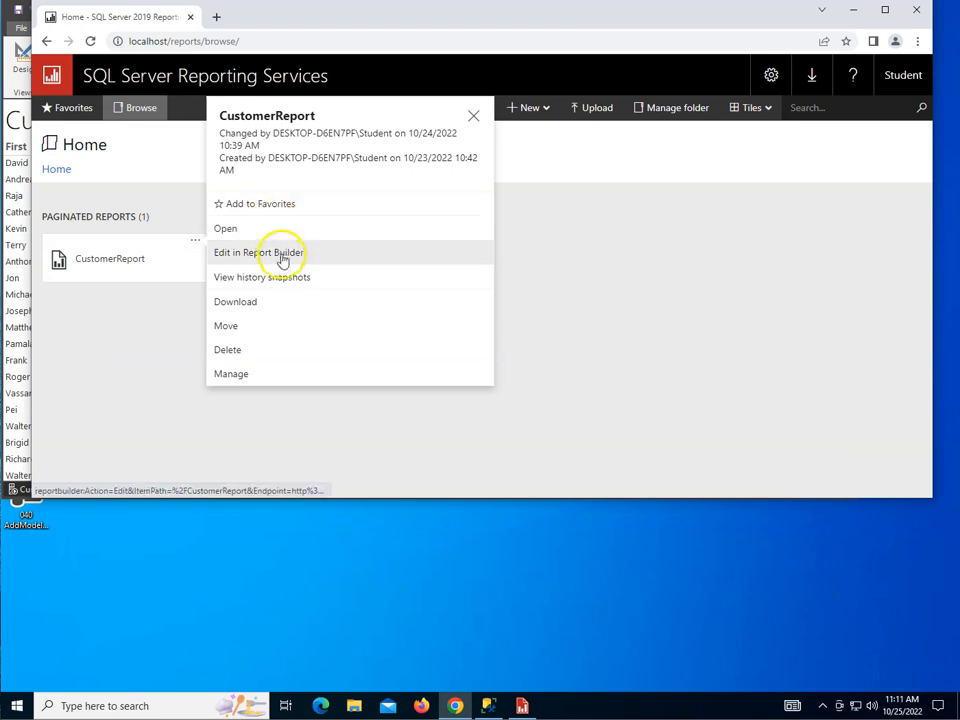
pyautogui.click(268, 379)
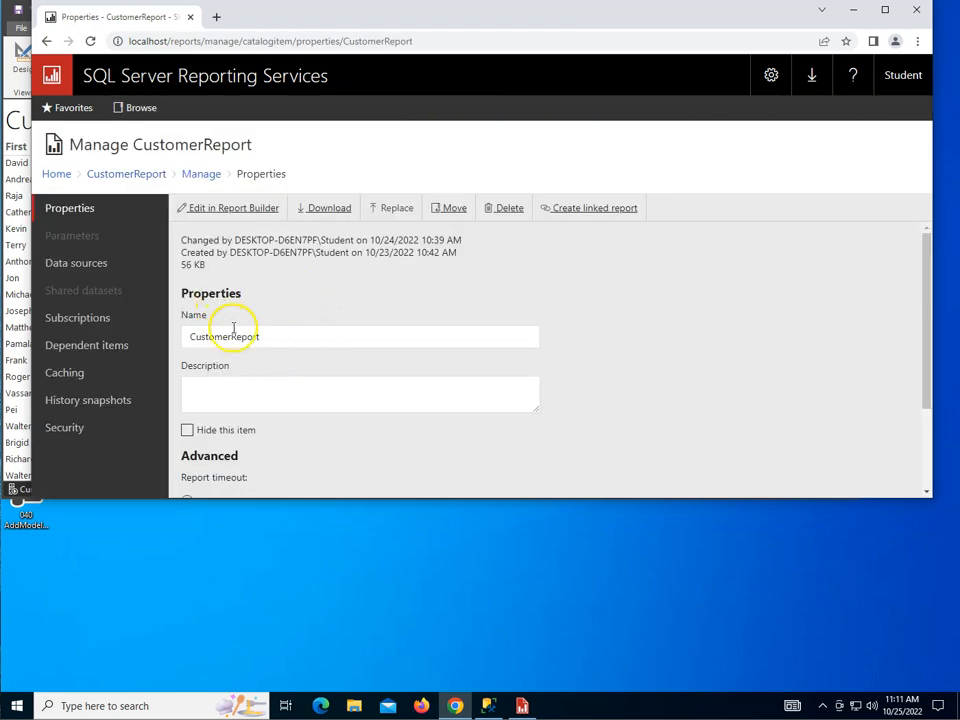
pyautogui.click(65, 427)
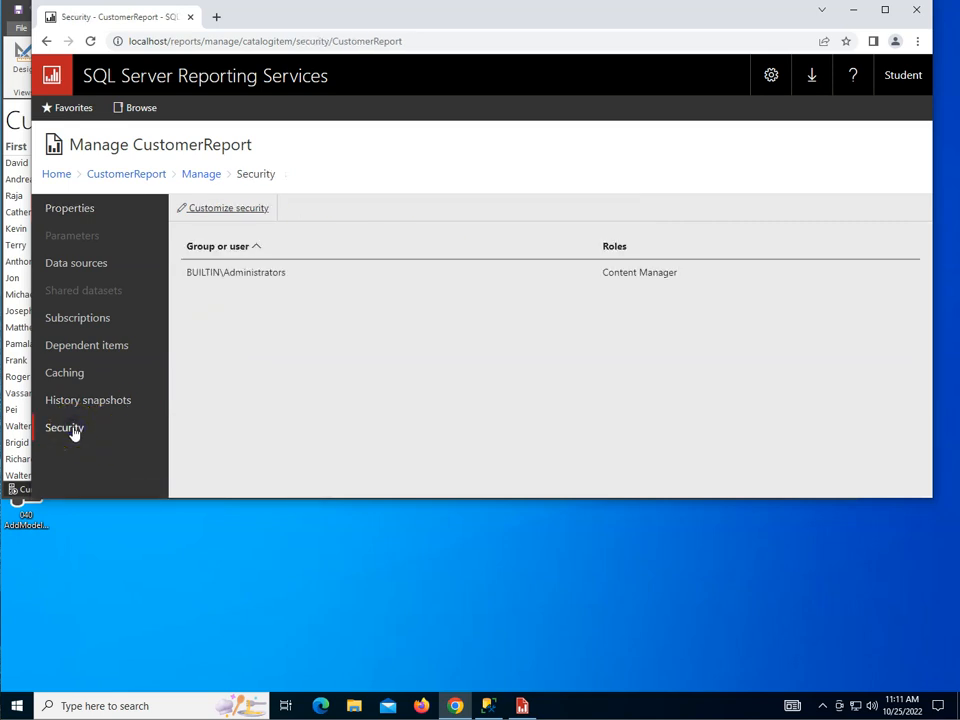
pyautogui.click(220, 212)
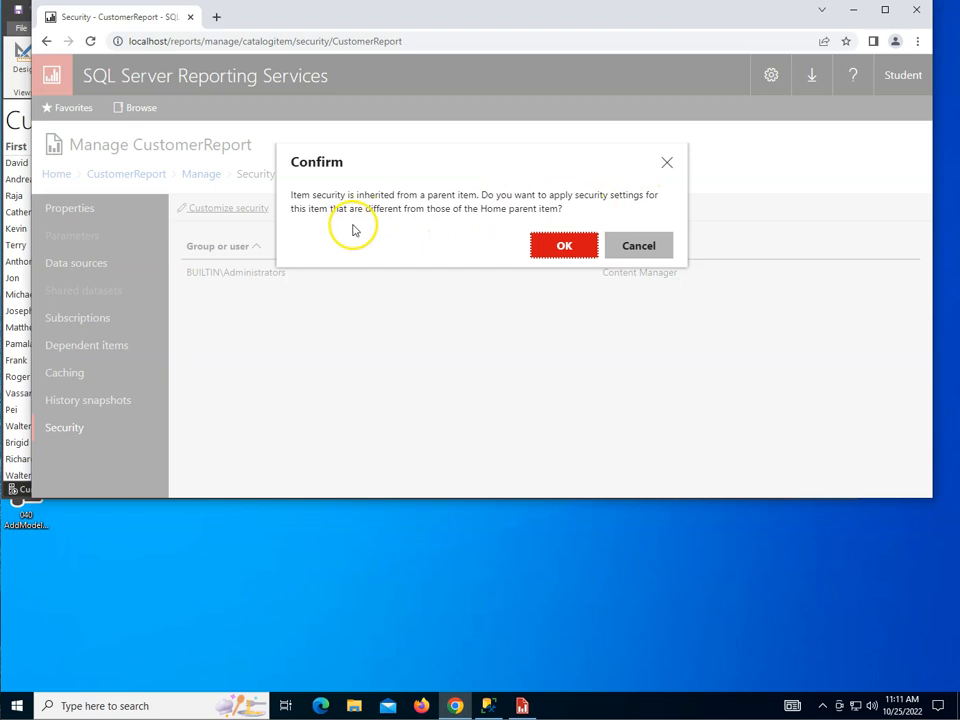
pyautogui.click(573, 245)
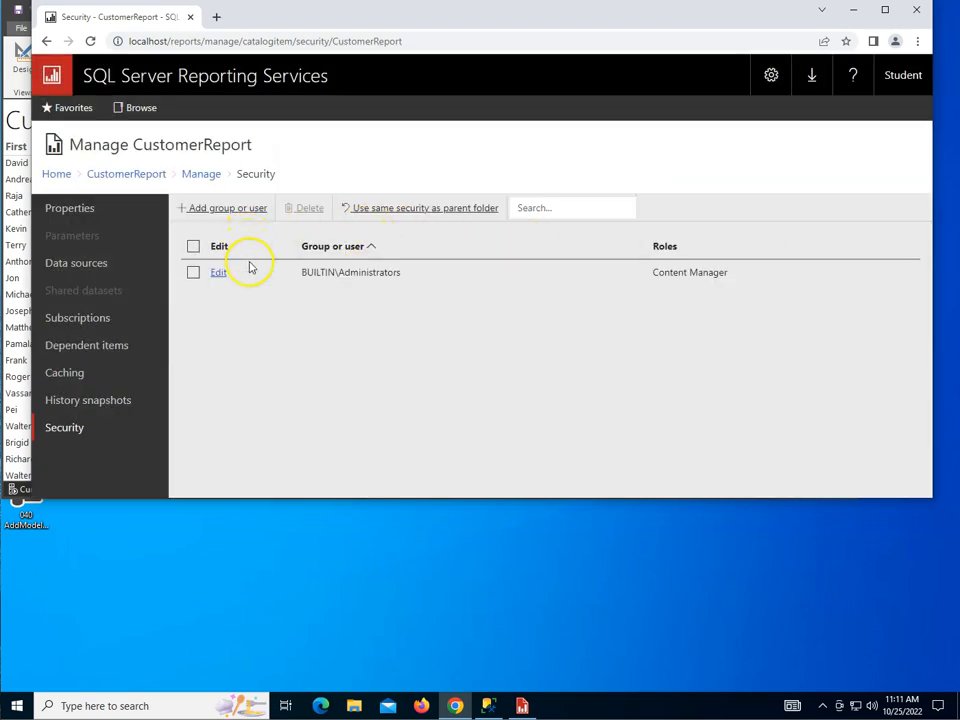
# Step: Add the Loonies group to CustomerReport's security with the Browser role
pyautogui.click(244, 210)
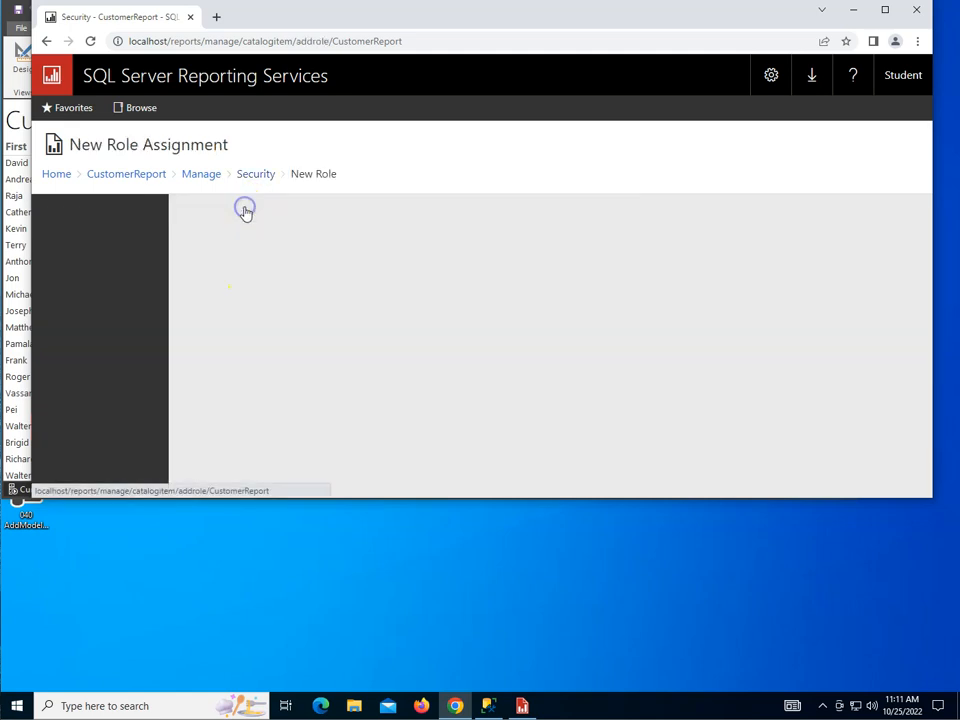
pyautogui.click(290, 232)
pyautogui.click(311, 270)
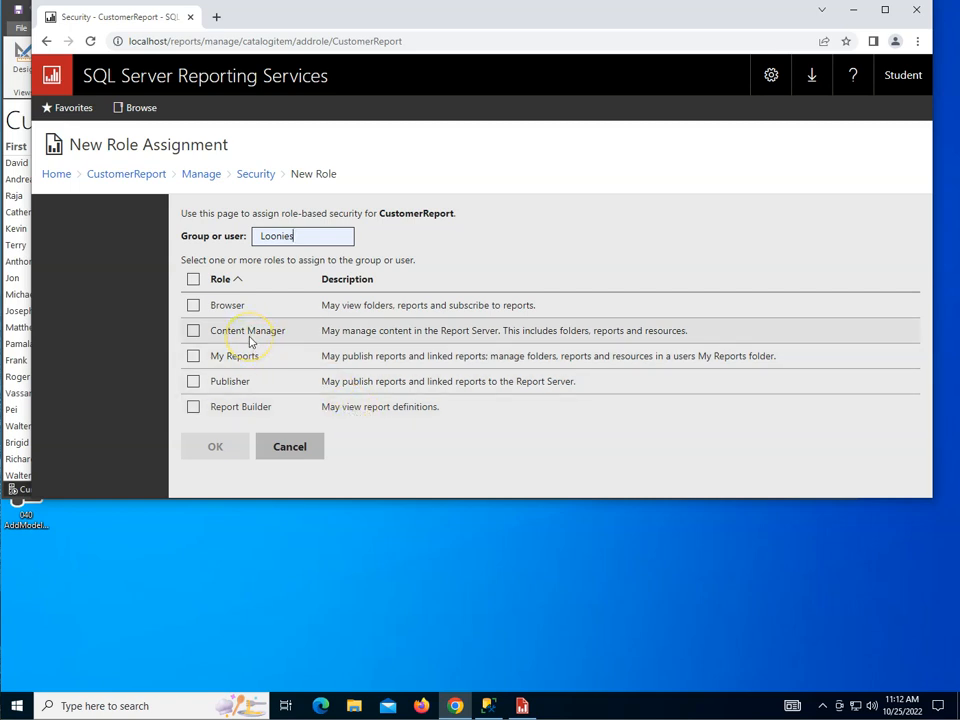
pyautogui.click(193, 305)
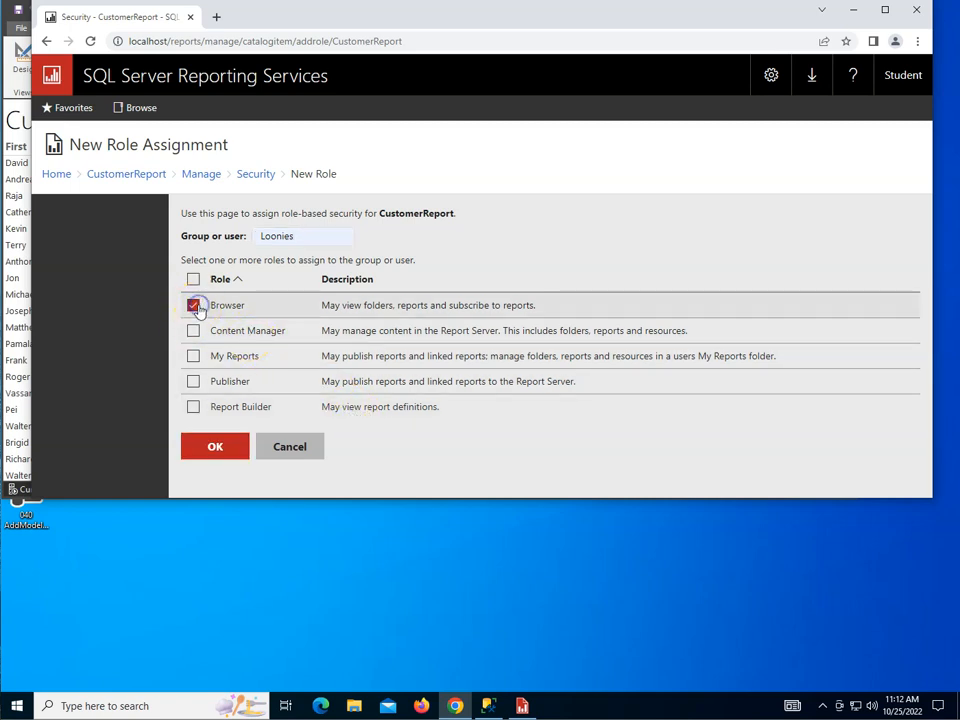
pyautogui.click(230, 447)
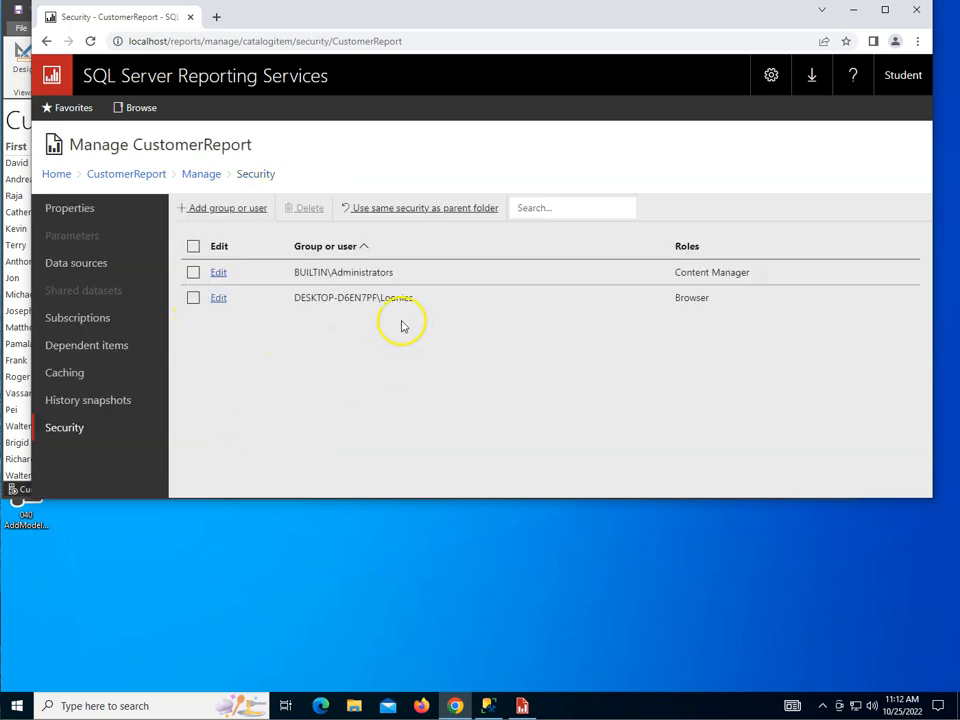
# Step: Switch the Windows session to the Daffy Duck account and sign in
pyautogui.click(16, 705)
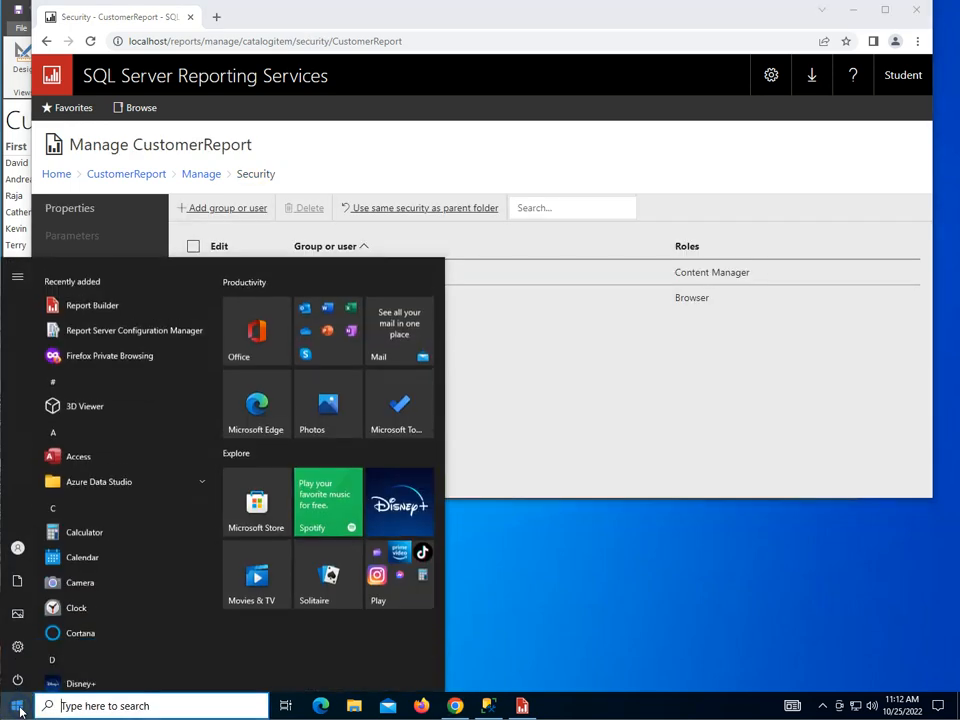
pyautogui.click(28, 548)
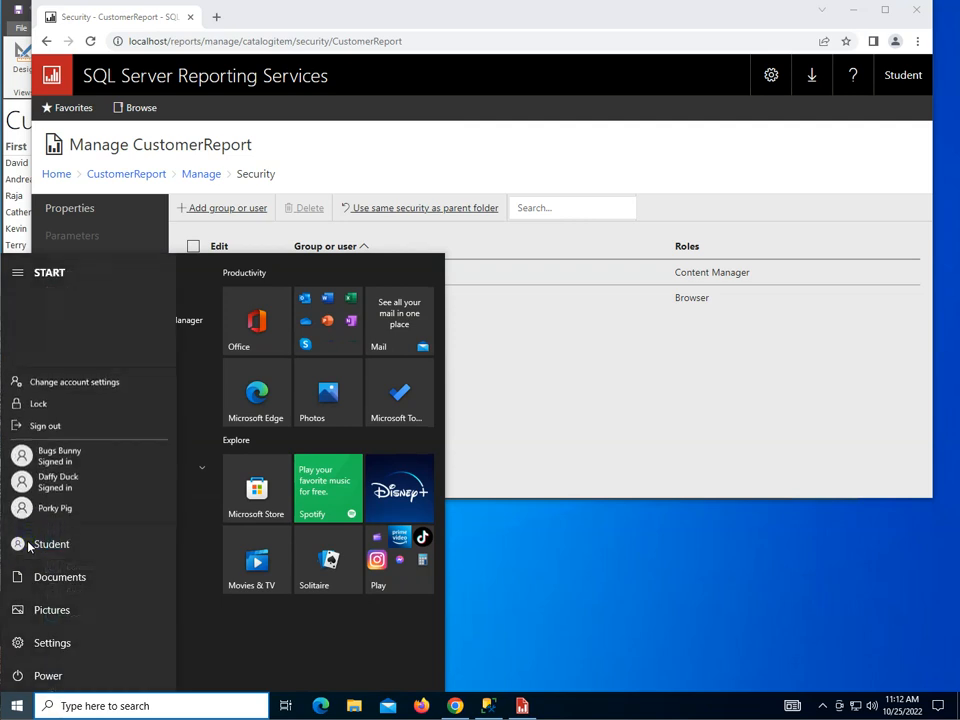
pyautogui.click(46, 494)
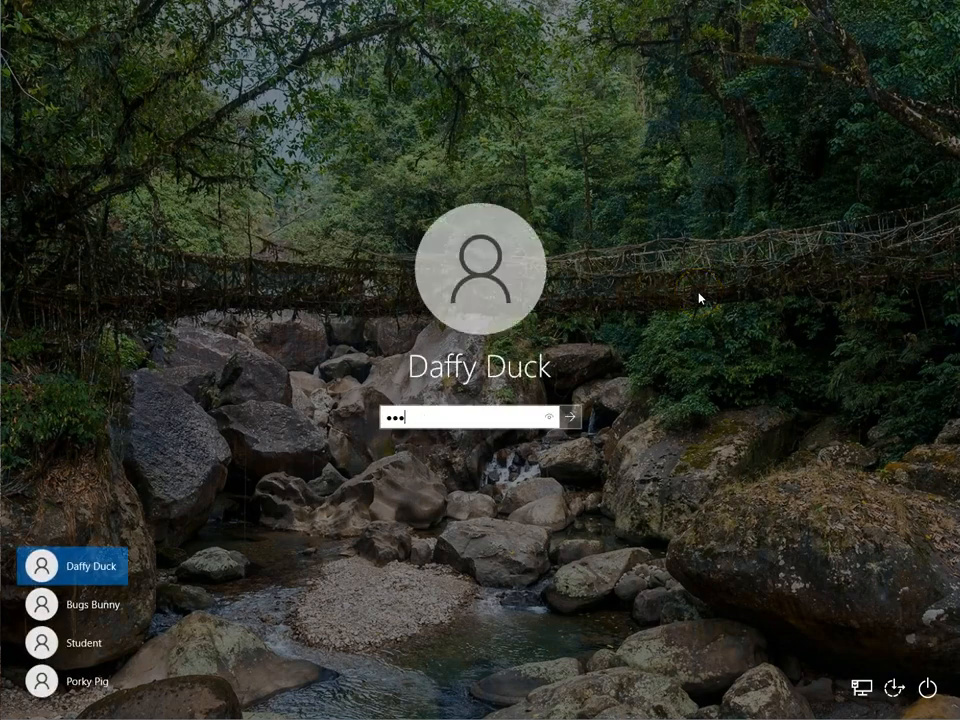
pyautogui.press('Return')
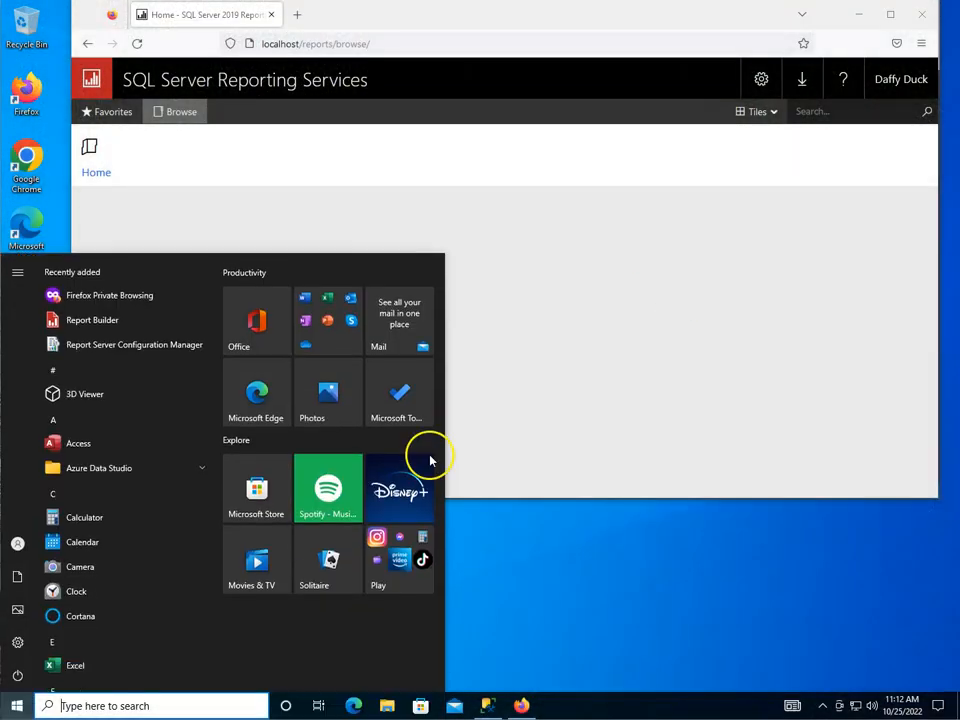
# Step: Reload the portal, browse the Home folder, and dismiss the permission-denied error
pyautogui.click(690, 234)
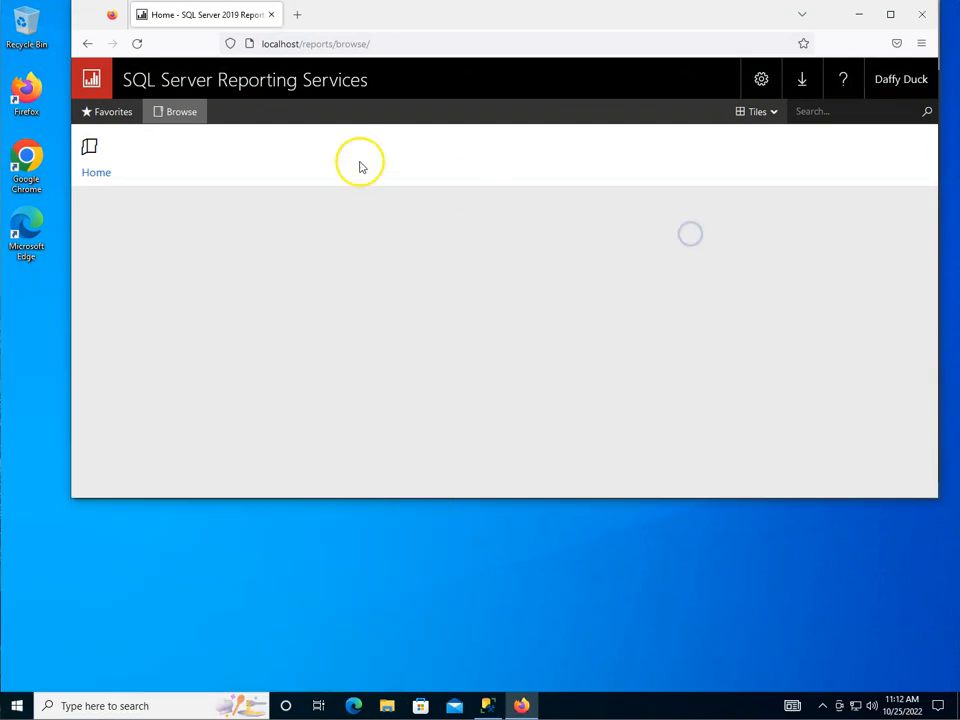
pyautogui.click(139, 45)
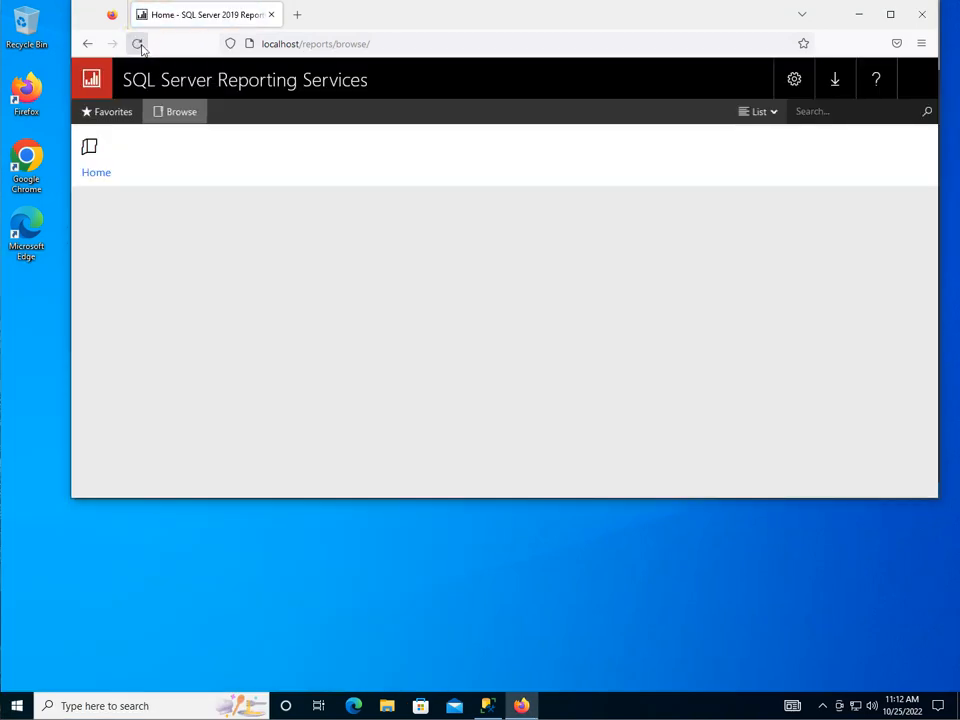
pyautogui.click(141, 156)
pyautogui.click(107, 174)
pyautogui.click(182, 118)
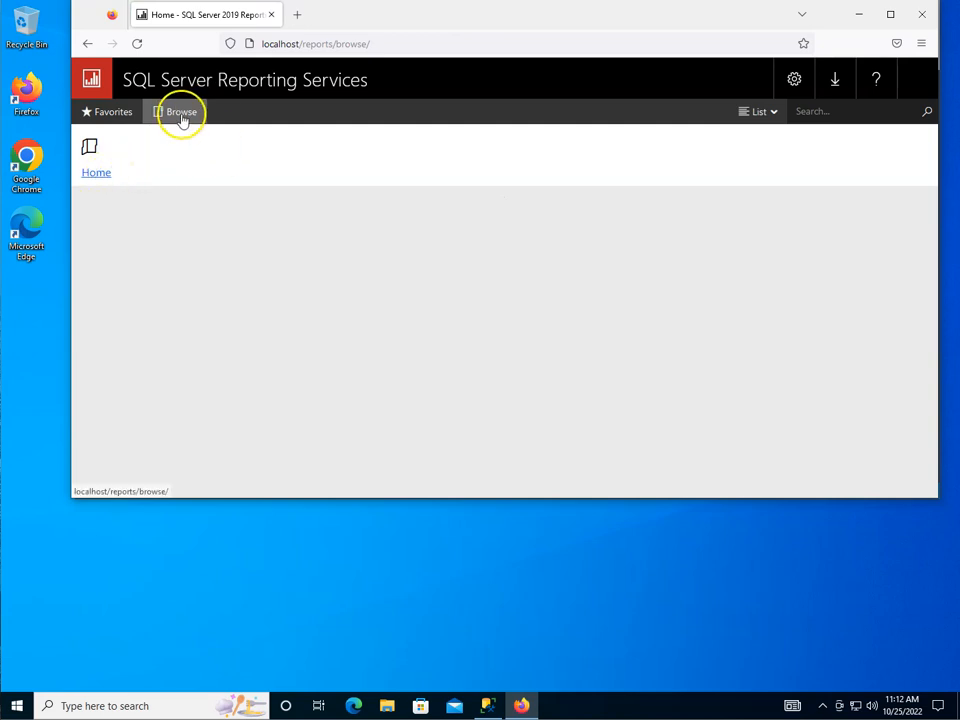
pyautogui.click(175, 114)
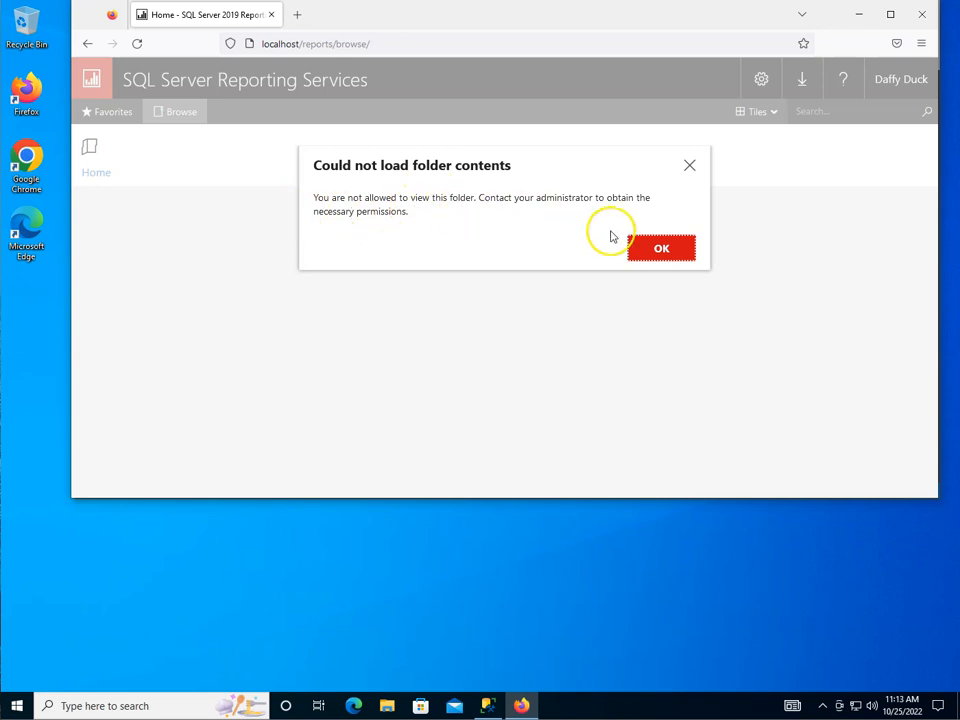
pyautogui.click(682, 248)
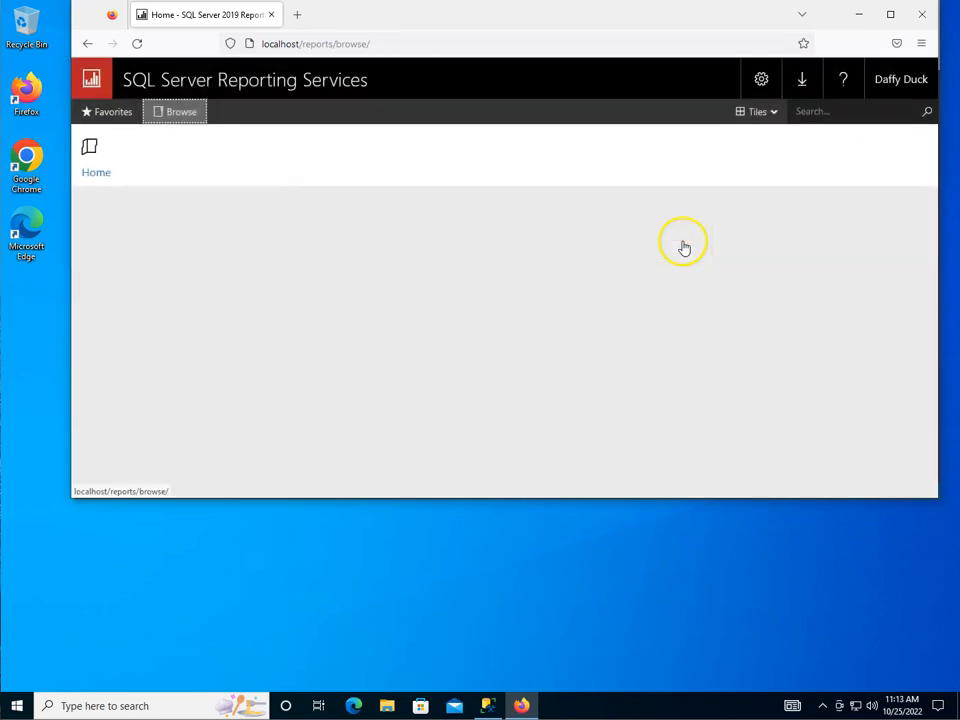
# Step: Switch back to the Student account and sign in with its password
pyautogui.click(17, 705)
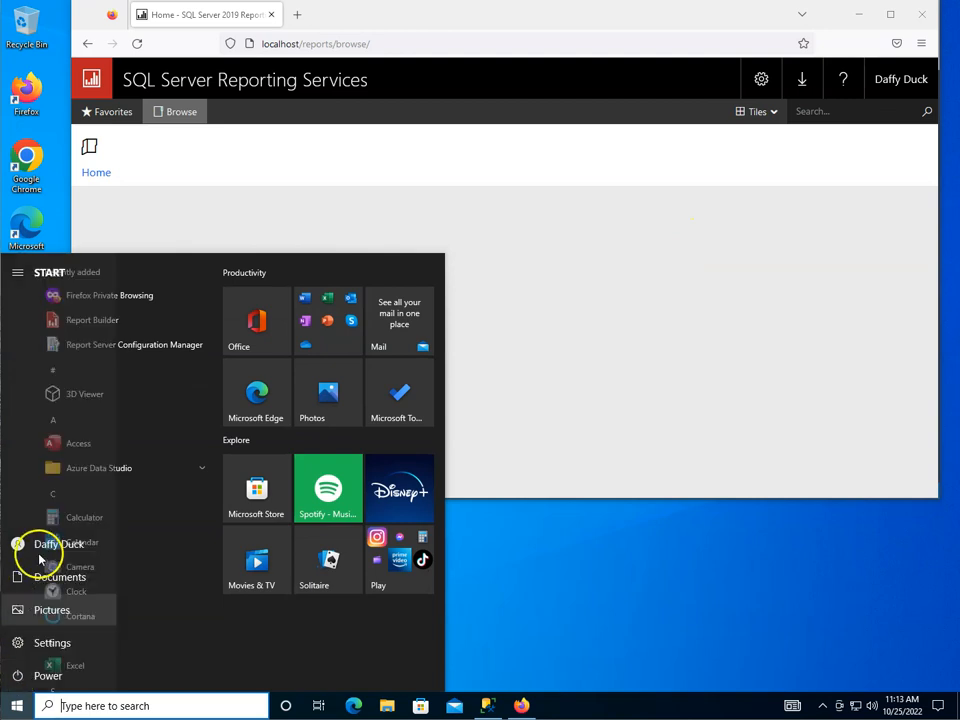
pyautogui.click(22, 550)
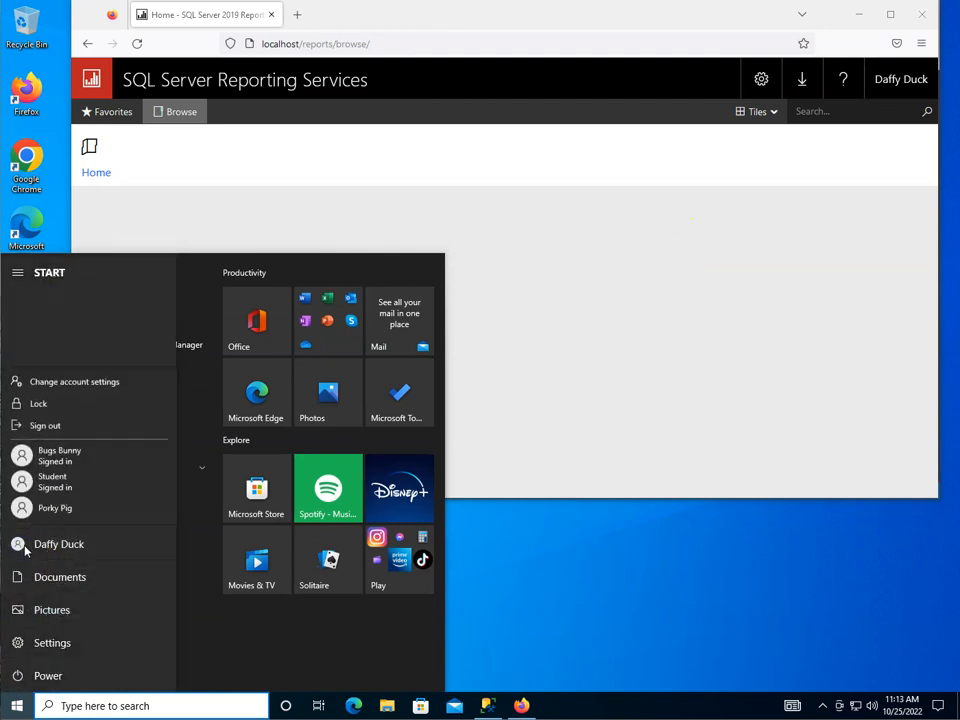
pyautogui.click(48, 484)
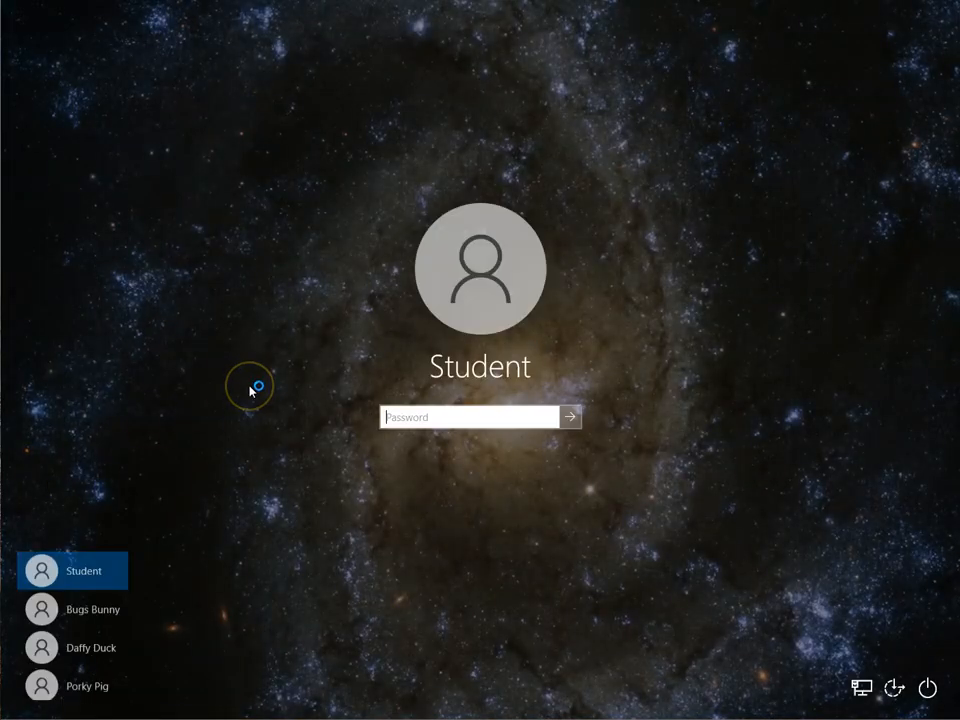
pyautogui.write('••')
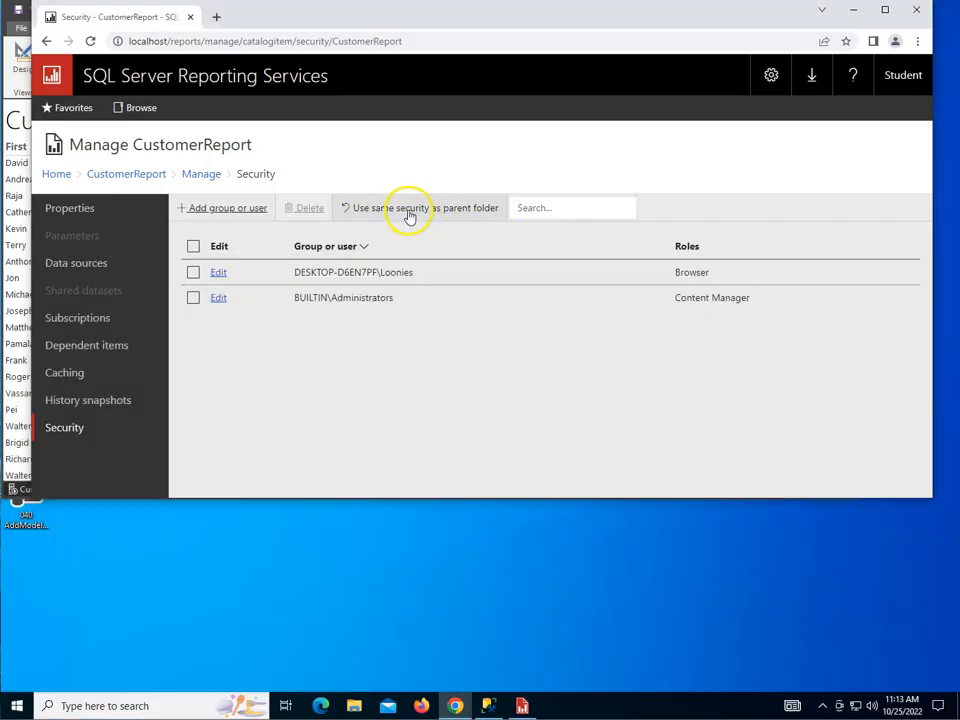
# Step: Restore CustomerReport to its parent folder's security and return to Home
pyautogui.click(409, 214)
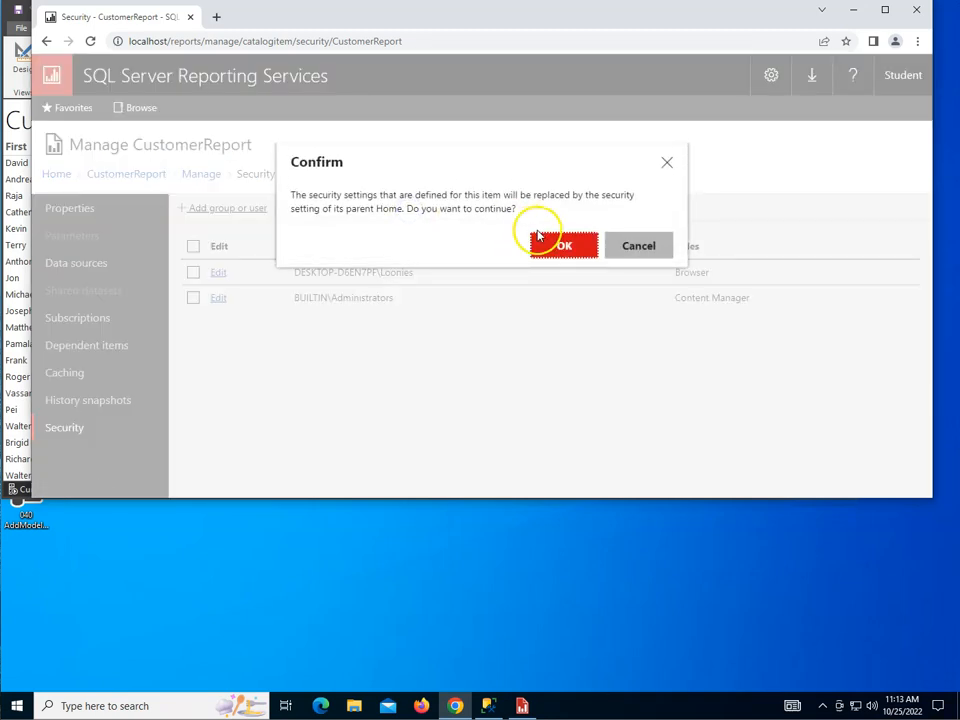
pyautogui.click(563, 247)
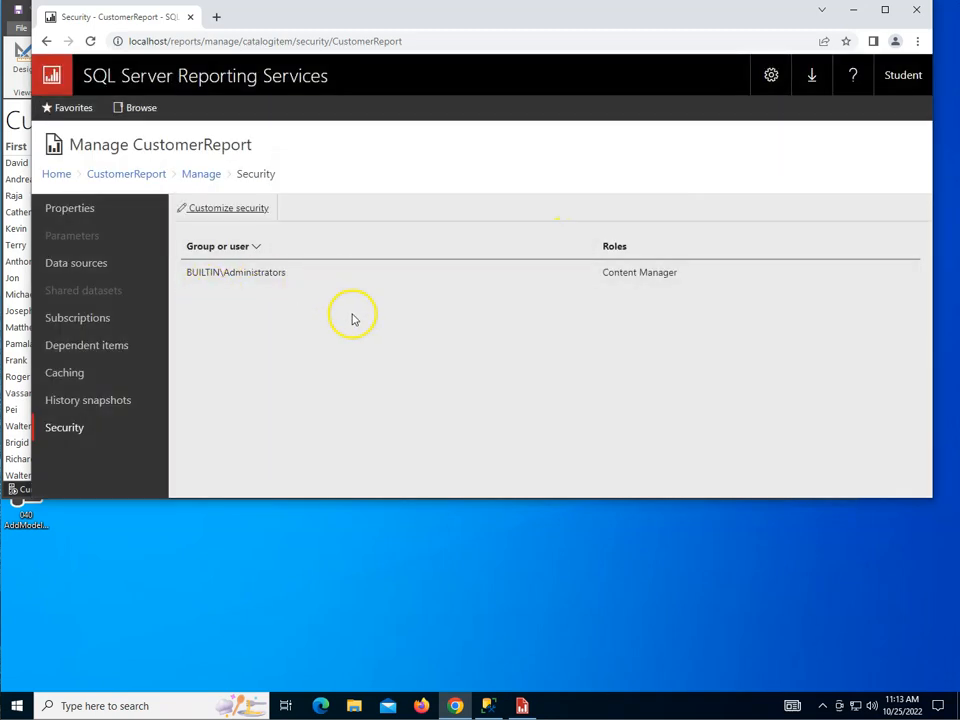
pyautogui.click(56, 174)
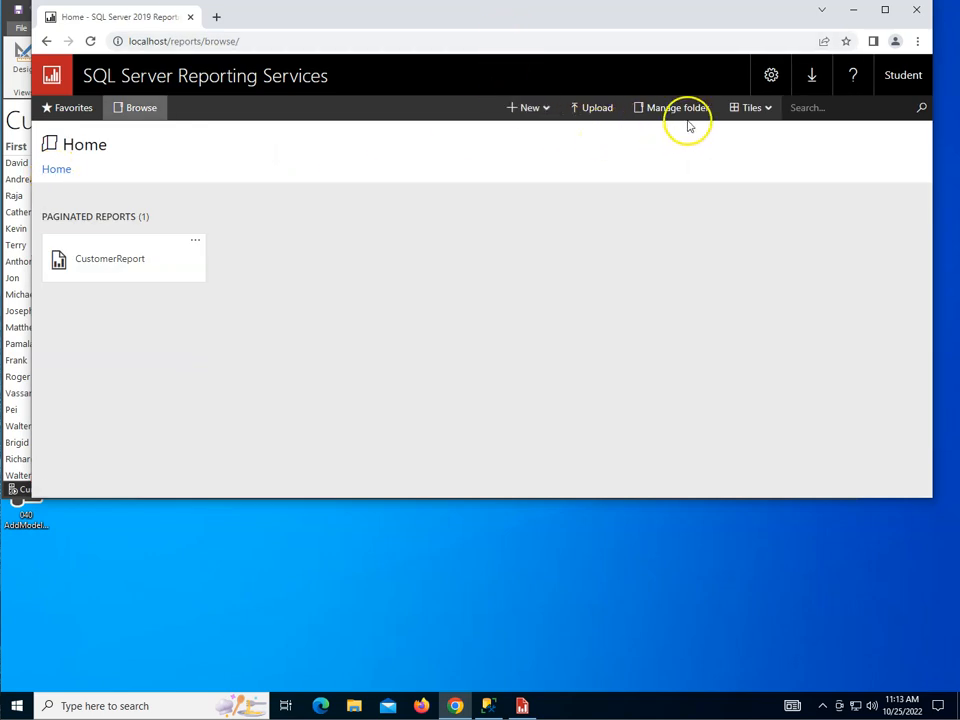
# Step: Grant the Loonies group the Browser role on the Home folder, then return to Home
pyautogui.click(652, 113)
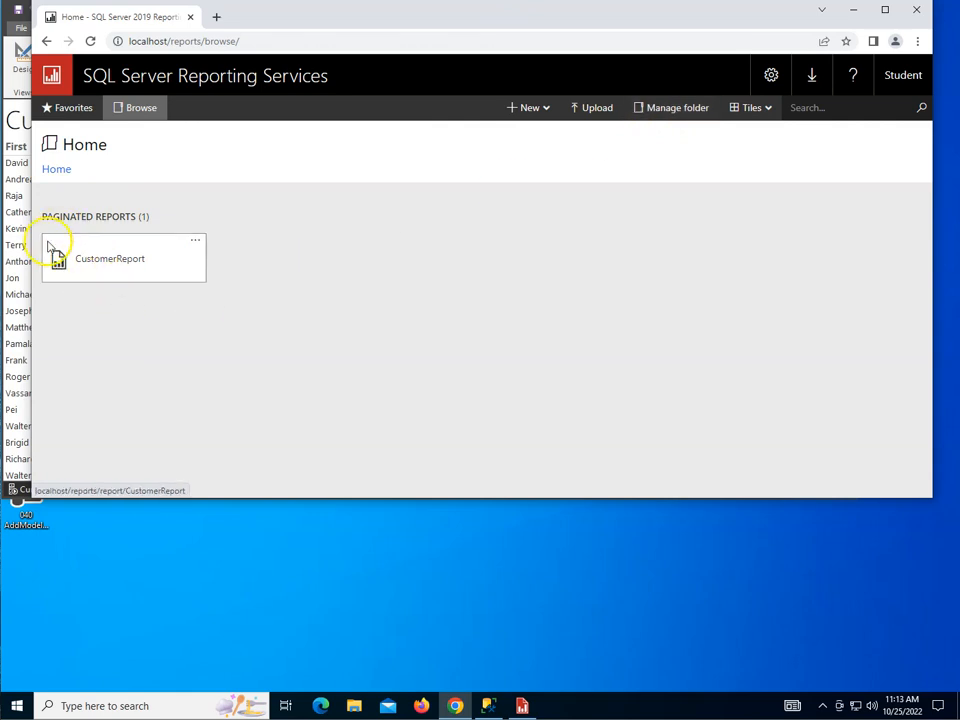
pyautogui.click(664, 113)
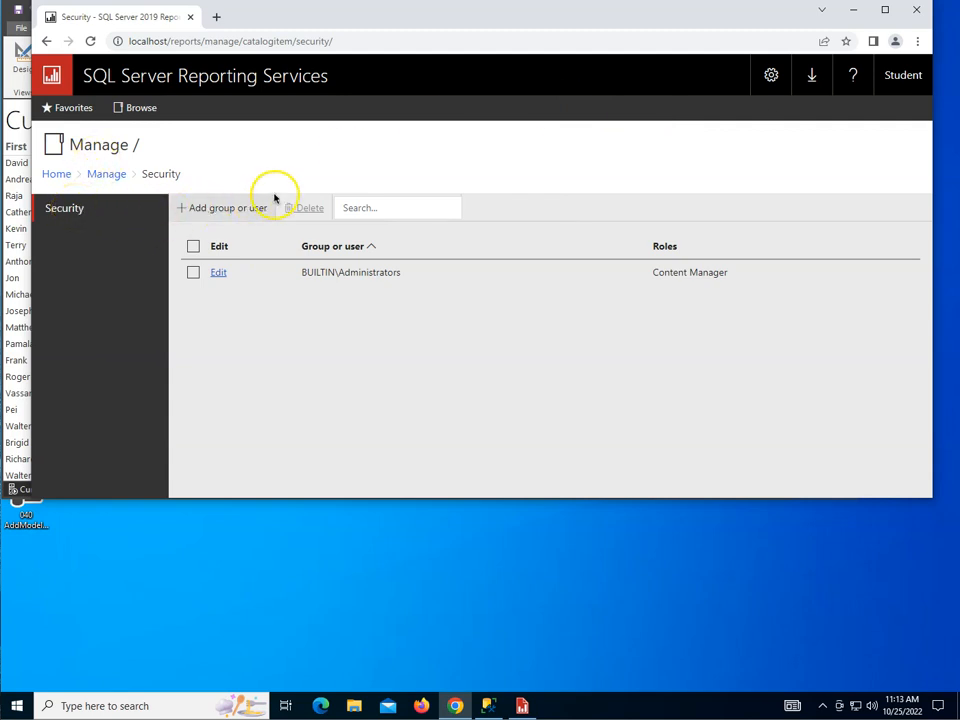
pyautogui.click(217, 210)
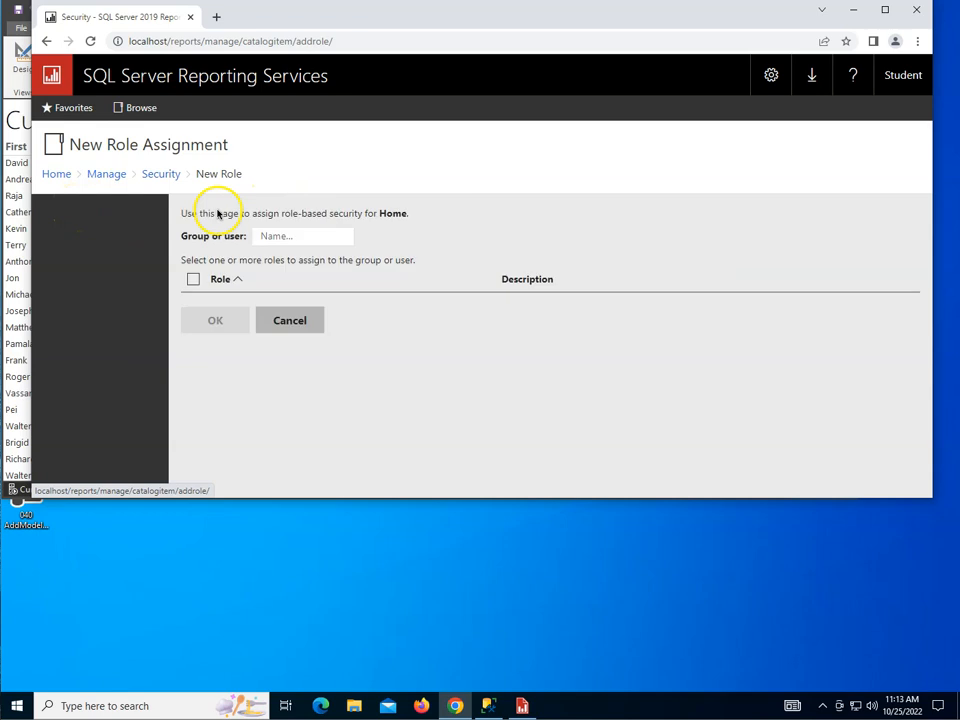
pyautogui.click(272, 238)
pyautogui.click(310, 267)
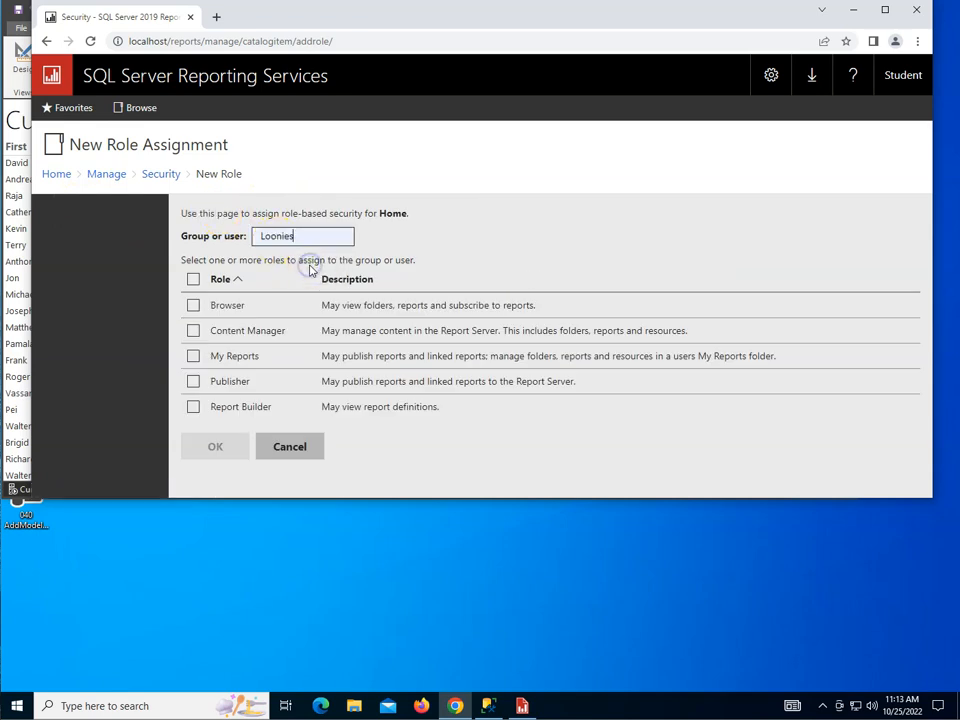
pyautogui.click(193, 305)
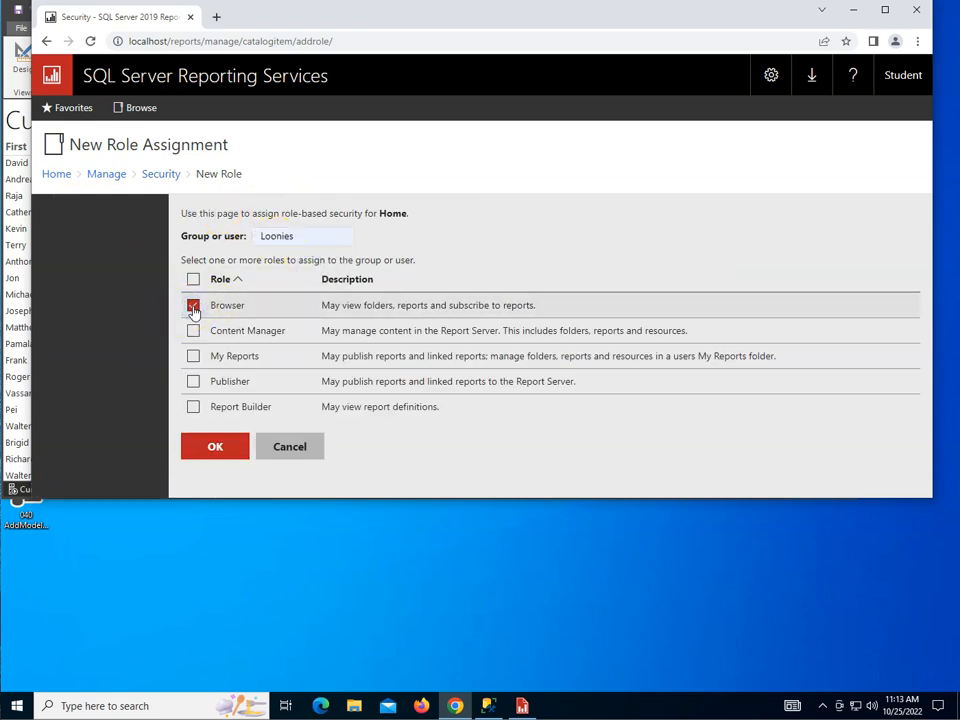
pyautogui.click(212, 448)
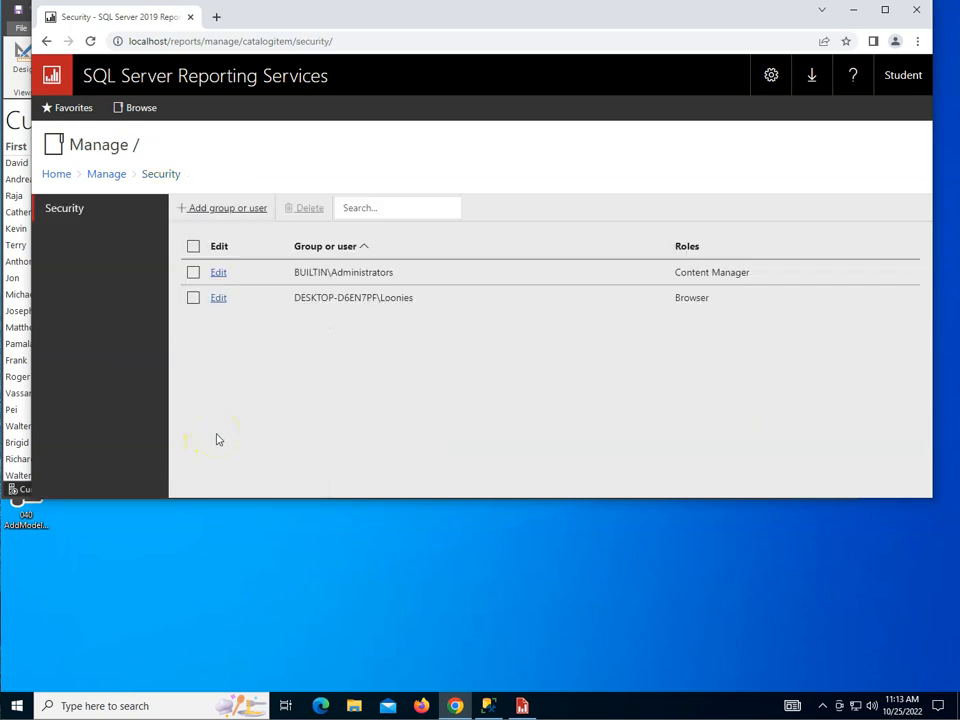
pyautogui.click(57, 175)
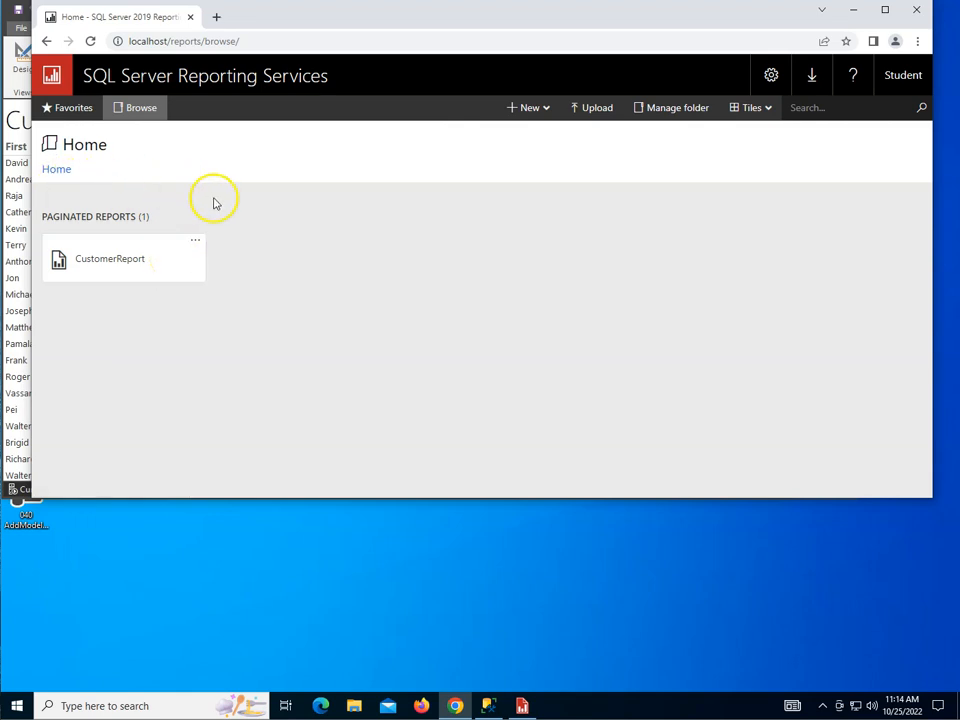
# Step: Sign back in as Daffy Duck and return to the Reporting Services Home page
pyautogui.click(16, 704)
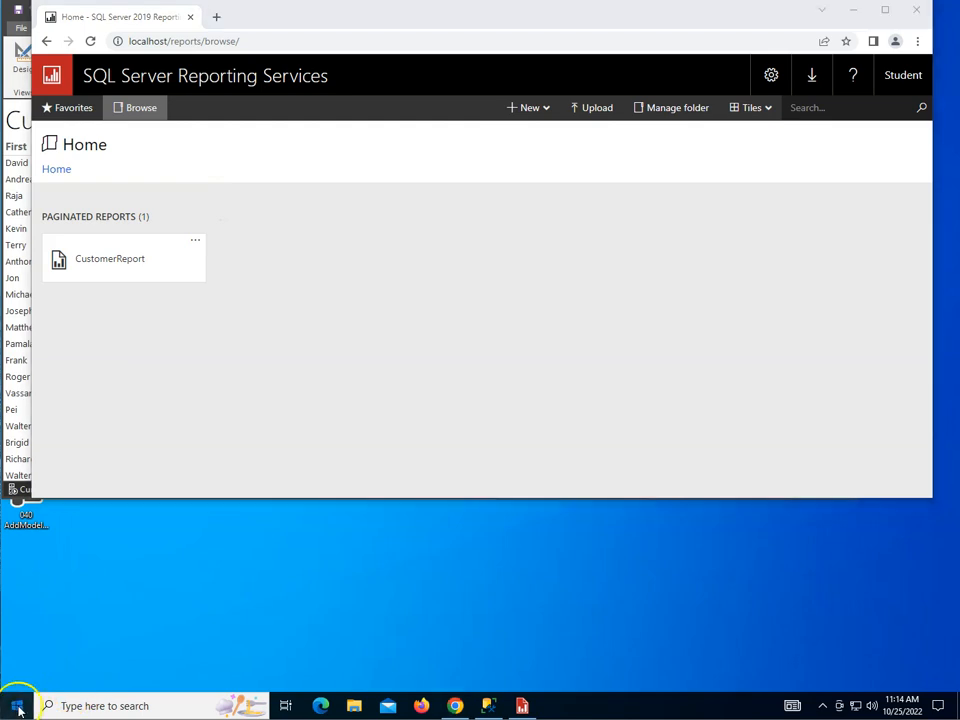
pyautogui.click(17, 544)
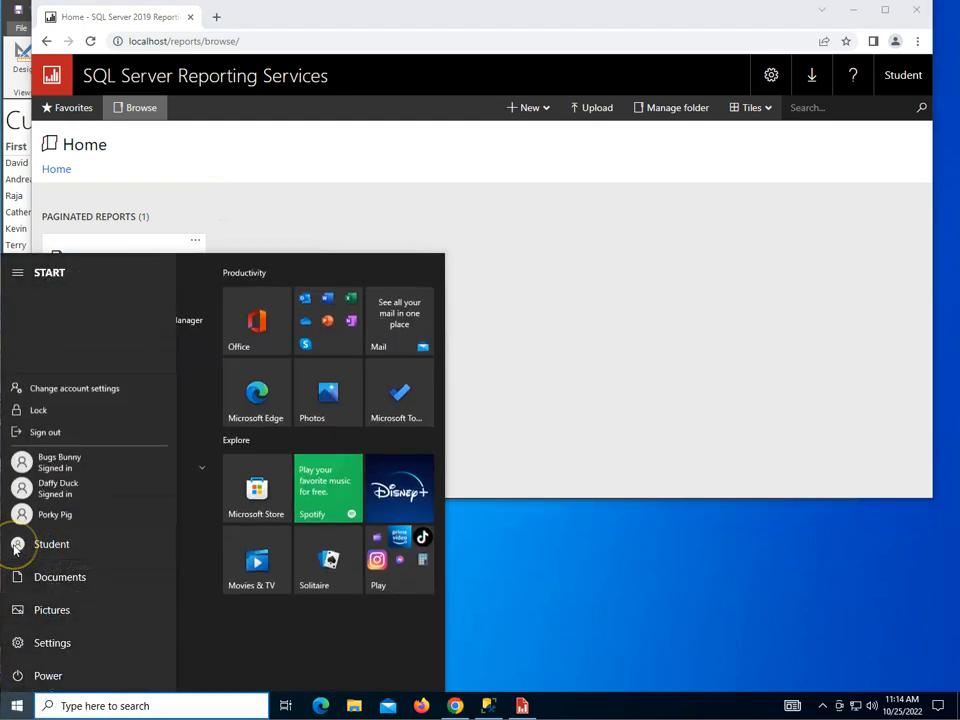
pyautogui.click(48, 480)
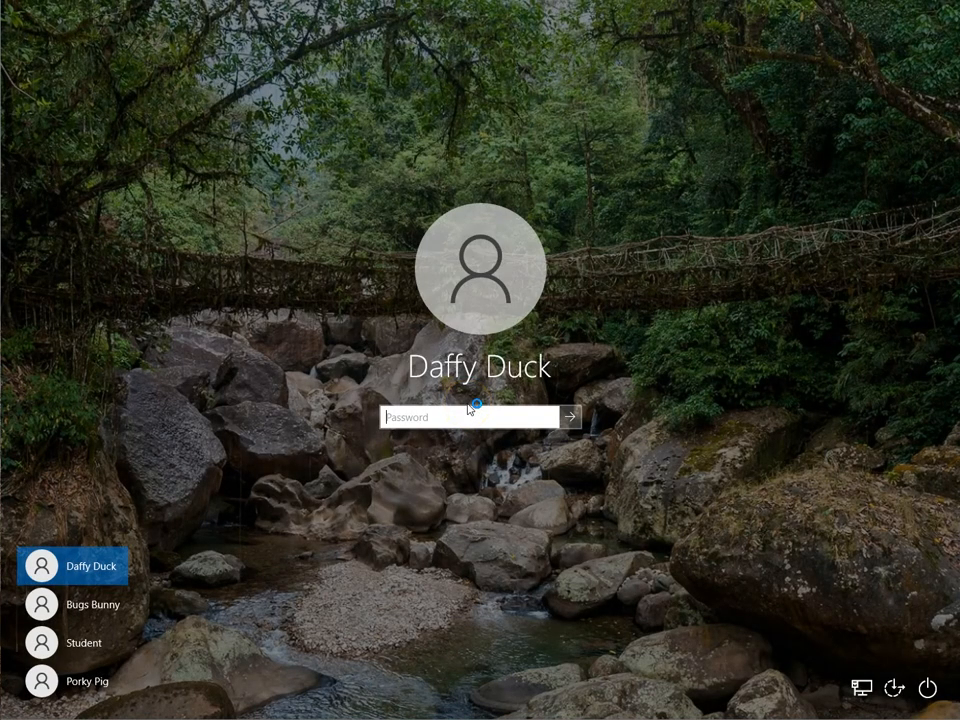
pyautogui.press('Return')
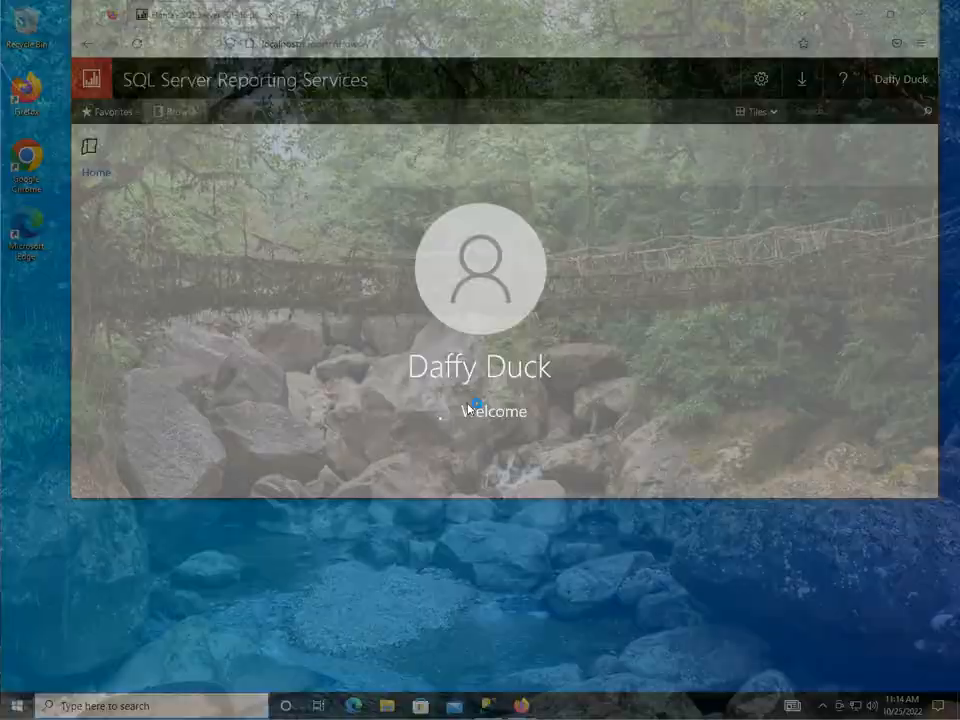
pyautogui.click(553, 238)
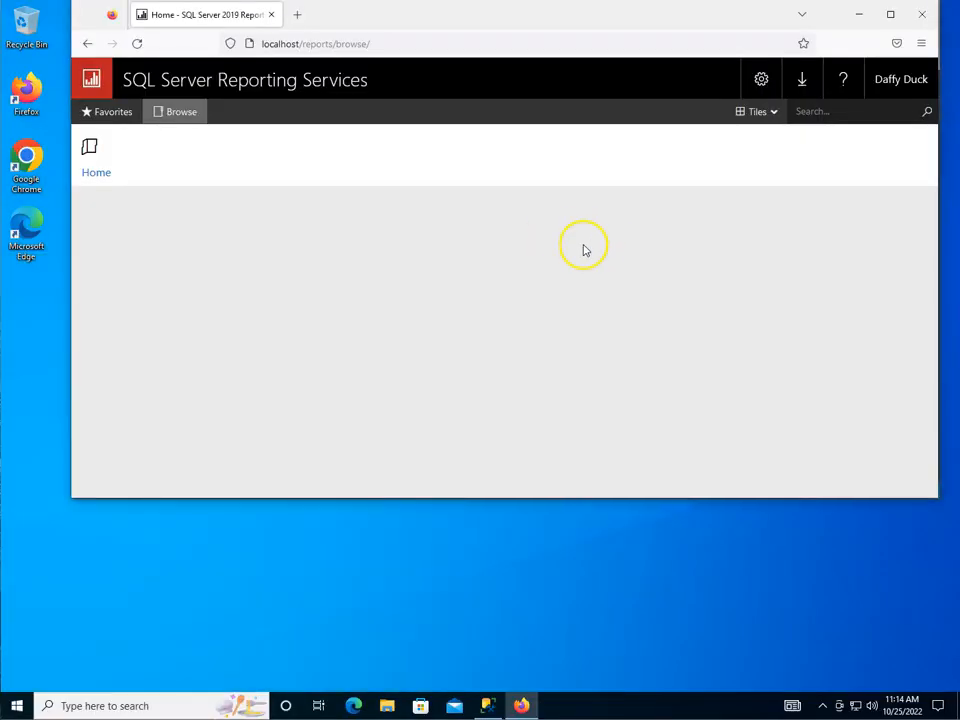
pyautogui.click(137, 43)
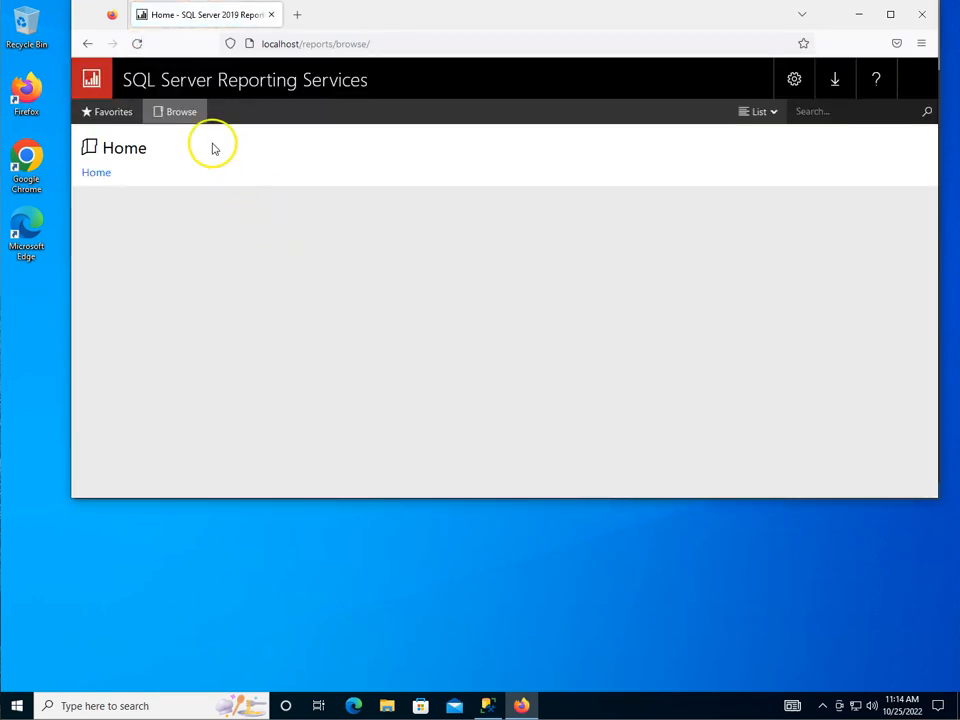
pyautogui.click(177, 114)
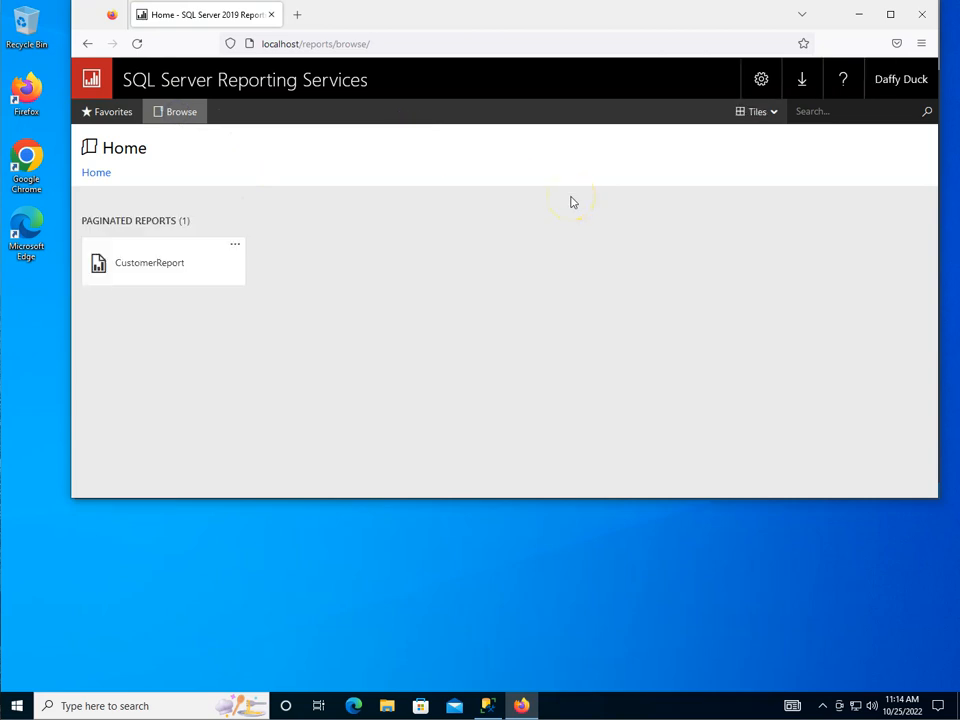
pyautogui.click(164, 270)
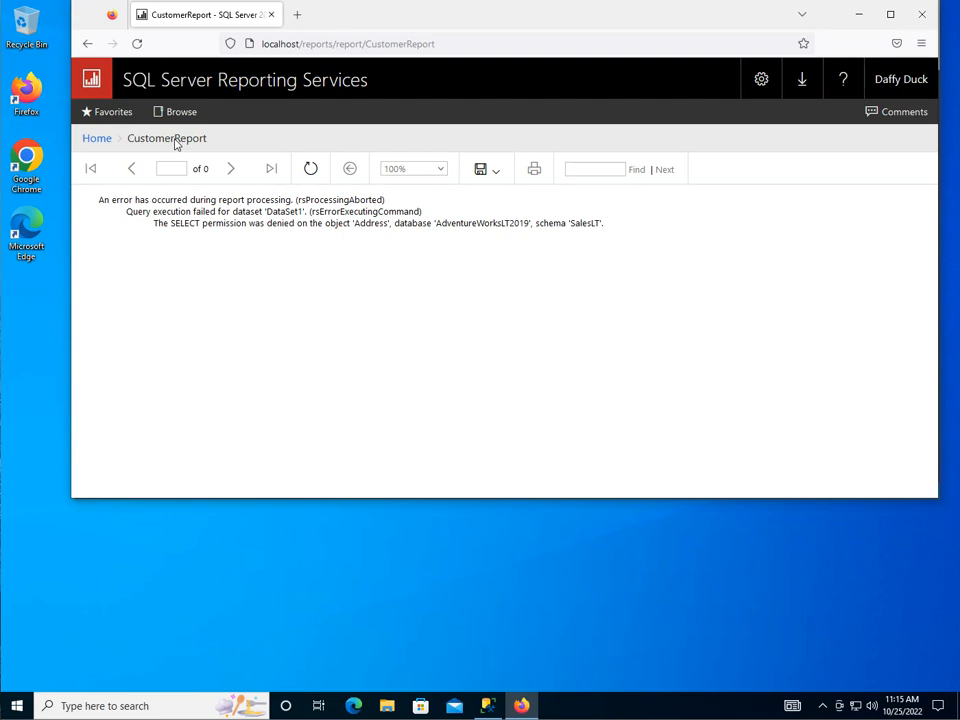
pyautogui.click(96, 143)
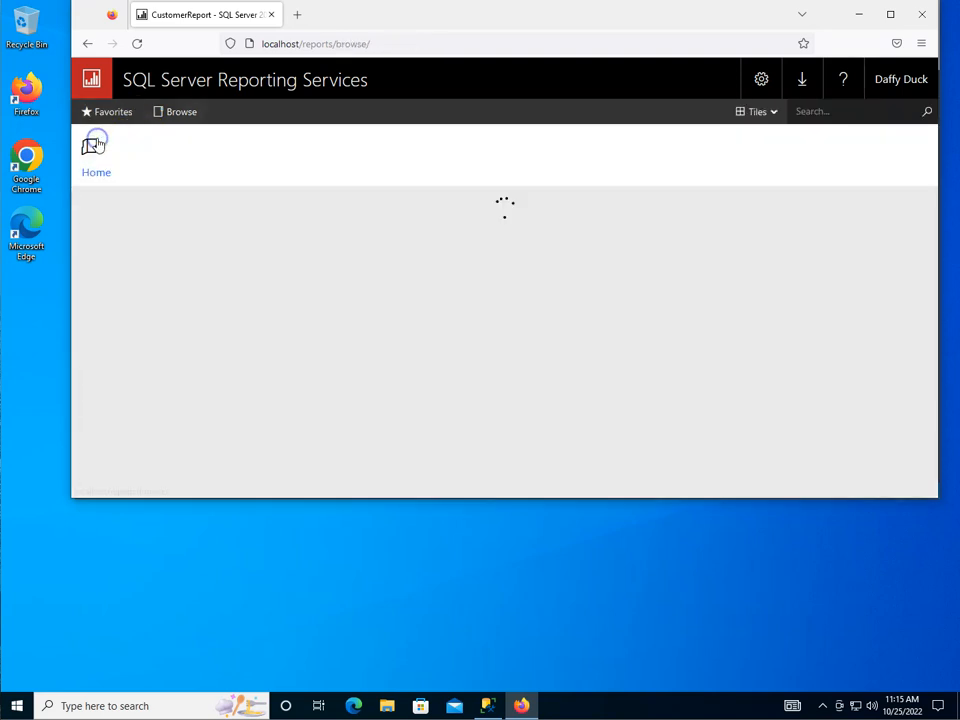
pyautogui.click(137, 45)
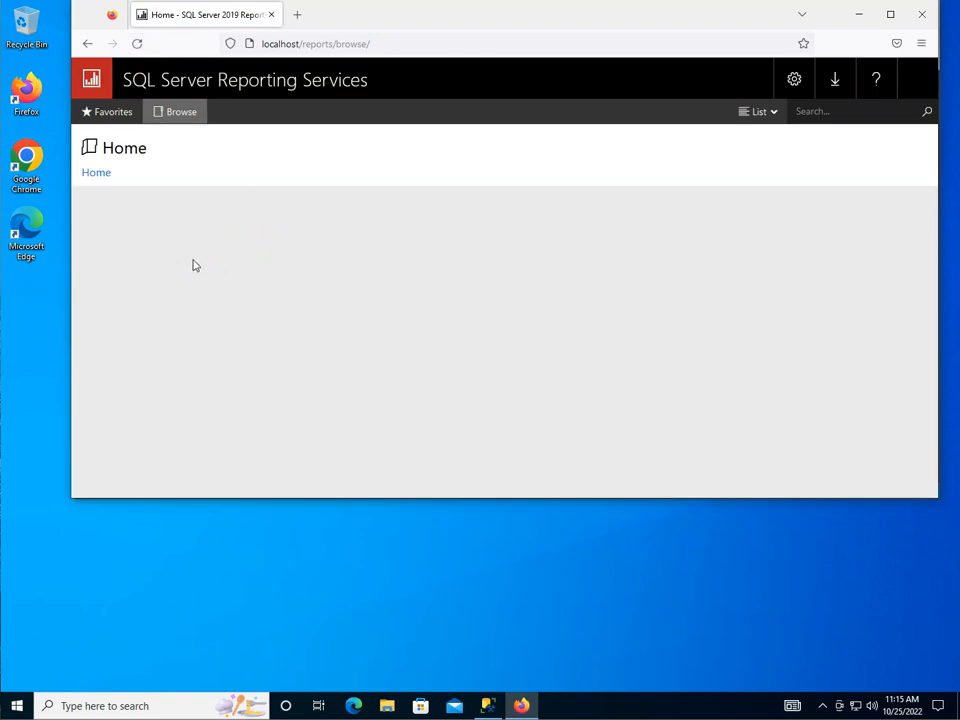
pyautogui.click(268, 254)
pyautogui.click(162, 265)
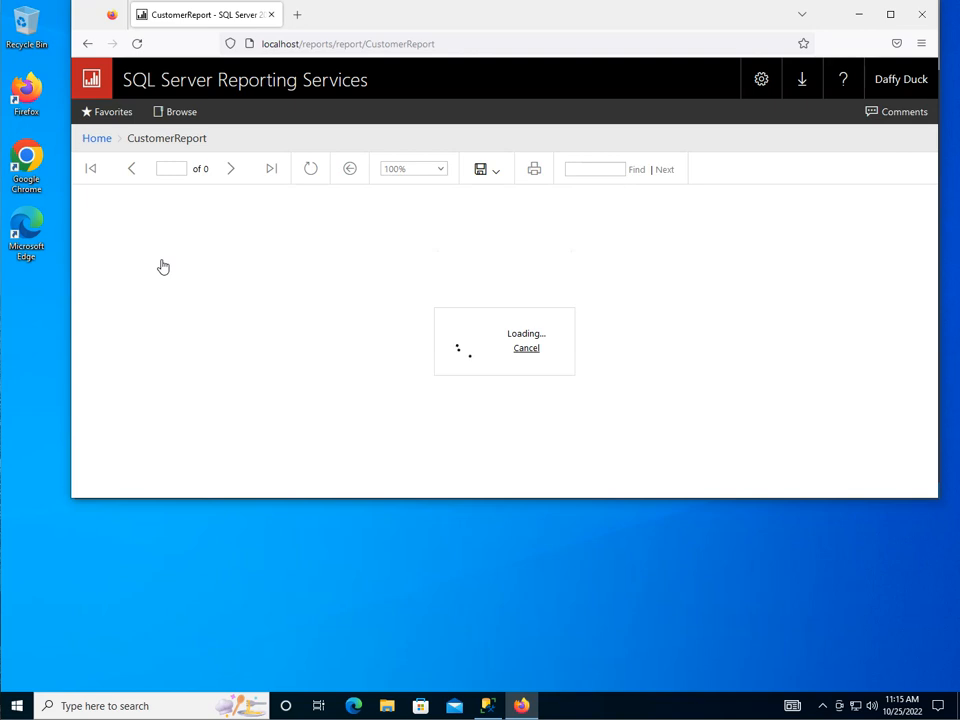
pyautogui.click(96, 138)
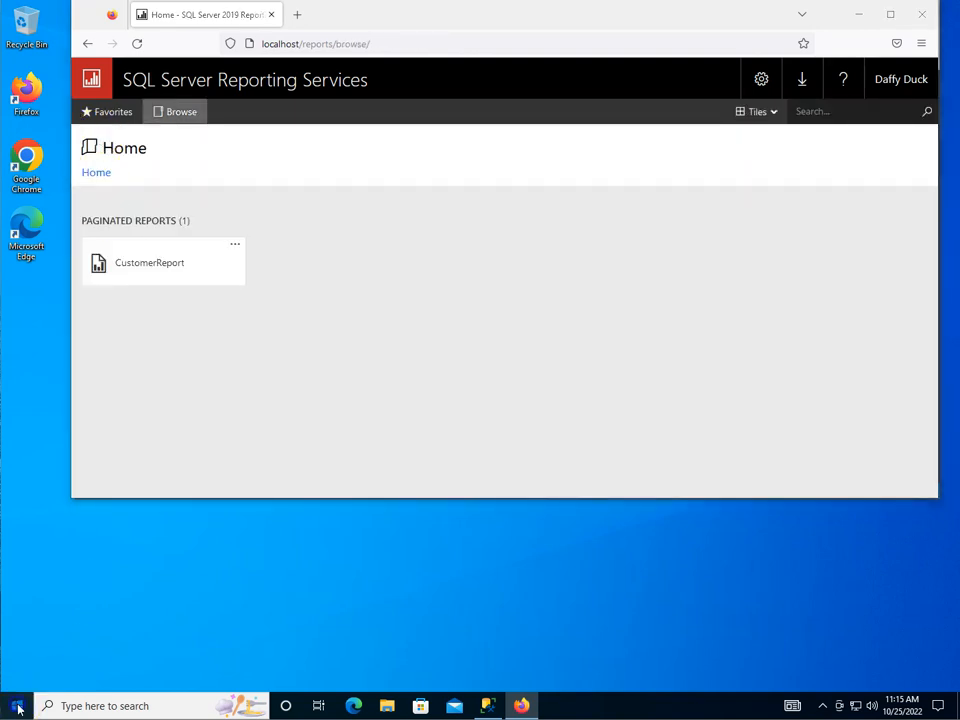
# Step: Switch to the Student account with its password and bring Management Studio forward
pyautogui.click(16, 705)
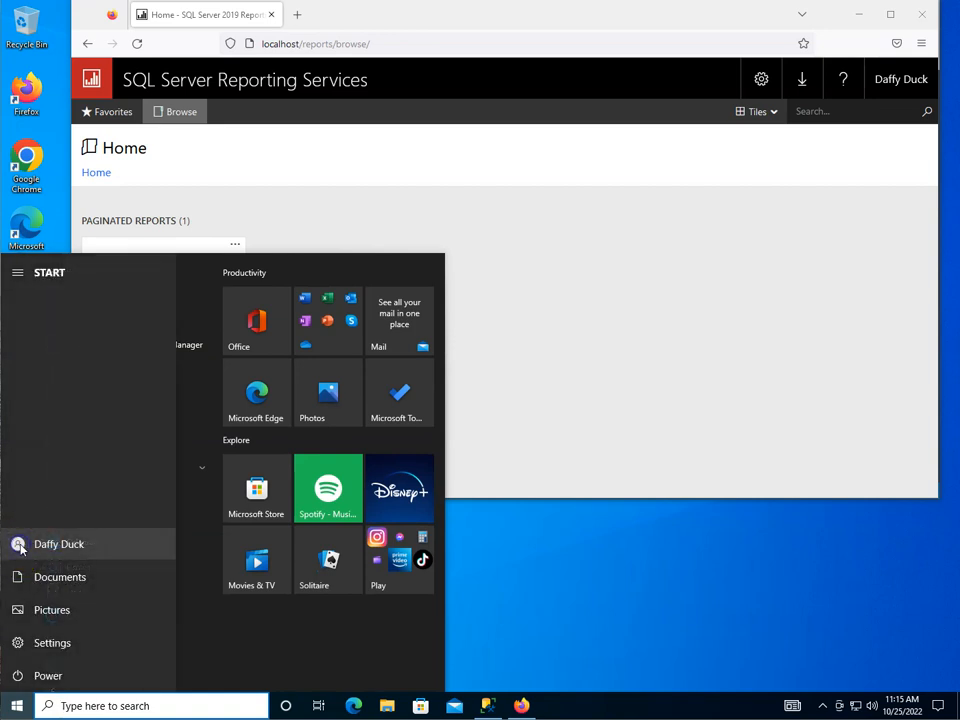
pyautogui.click(17, 544)
pyautogui.click(41, 490)
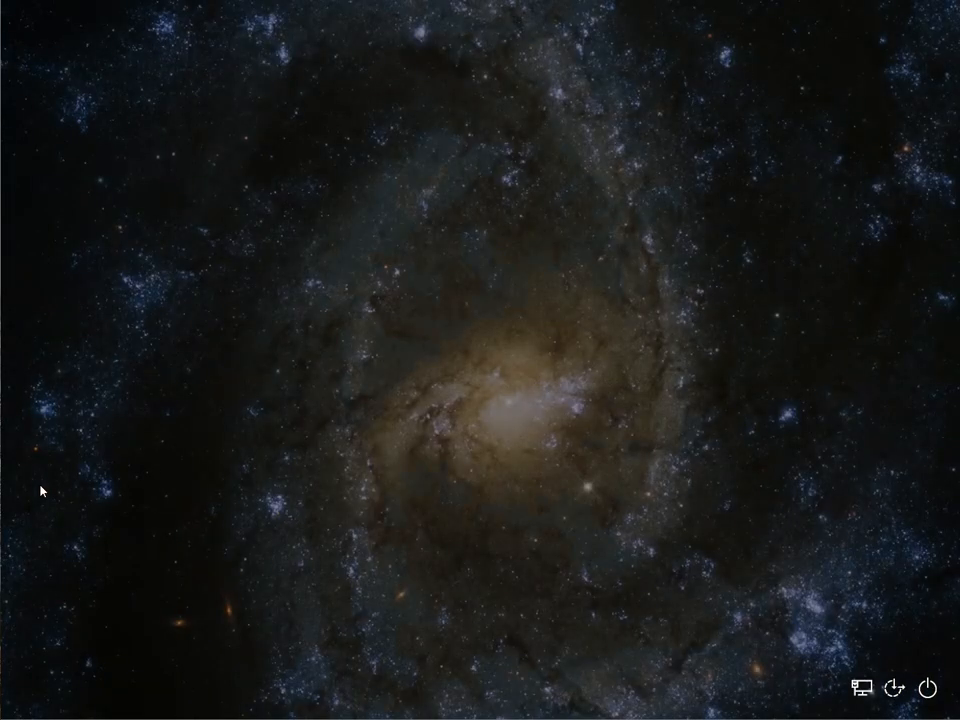
pyautogui.write('Pa55w.rd')
pyautogui.press('Return')
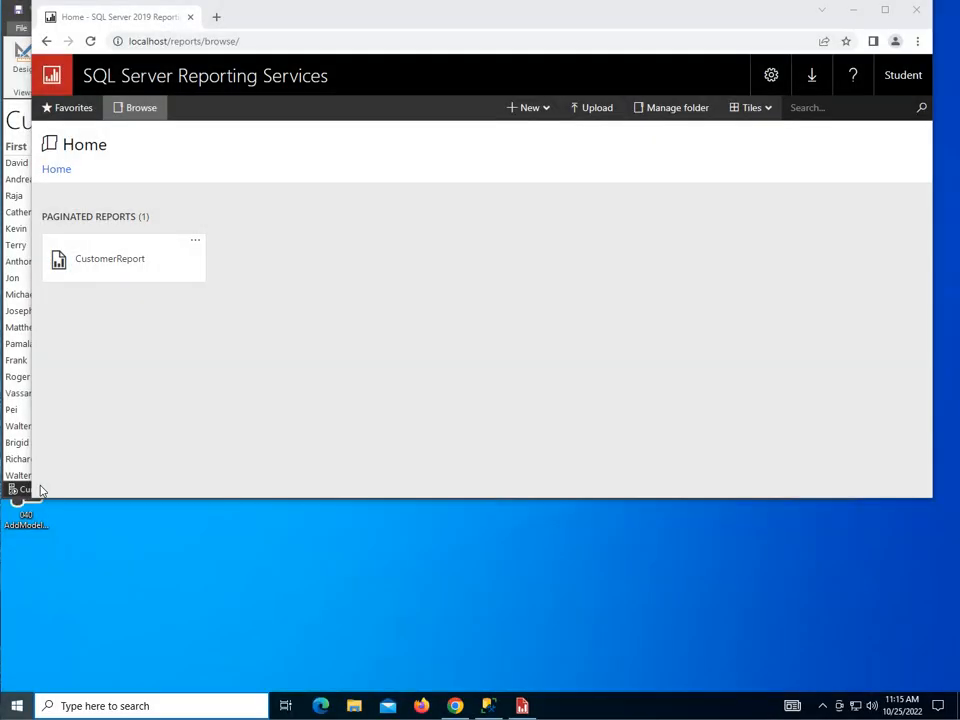
pyautogui.press('super')
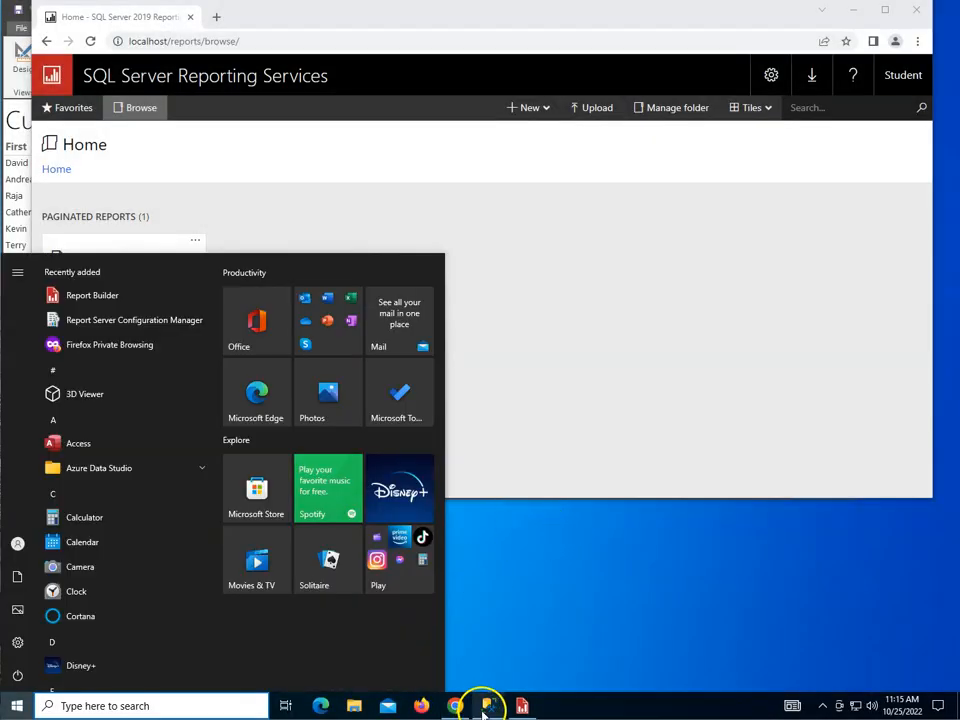
pyautogui.click(488, 705)
# Step: Open the Properties of the Loonies login under Security > Logins
pyautogui.click(100, 177)
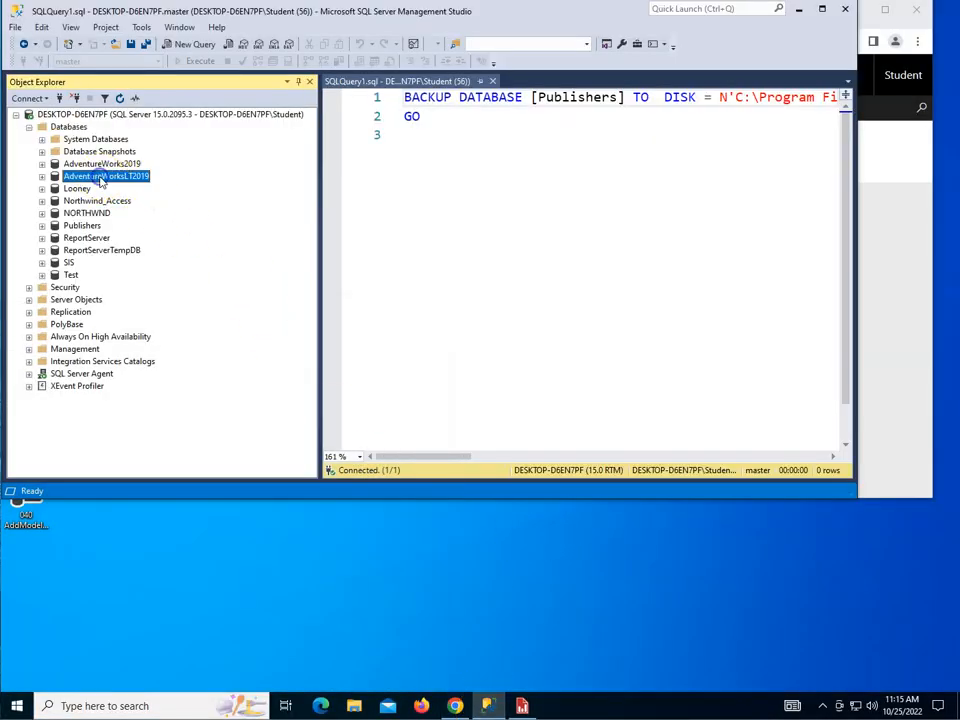
pyautogui.doubleClick(100, 177)
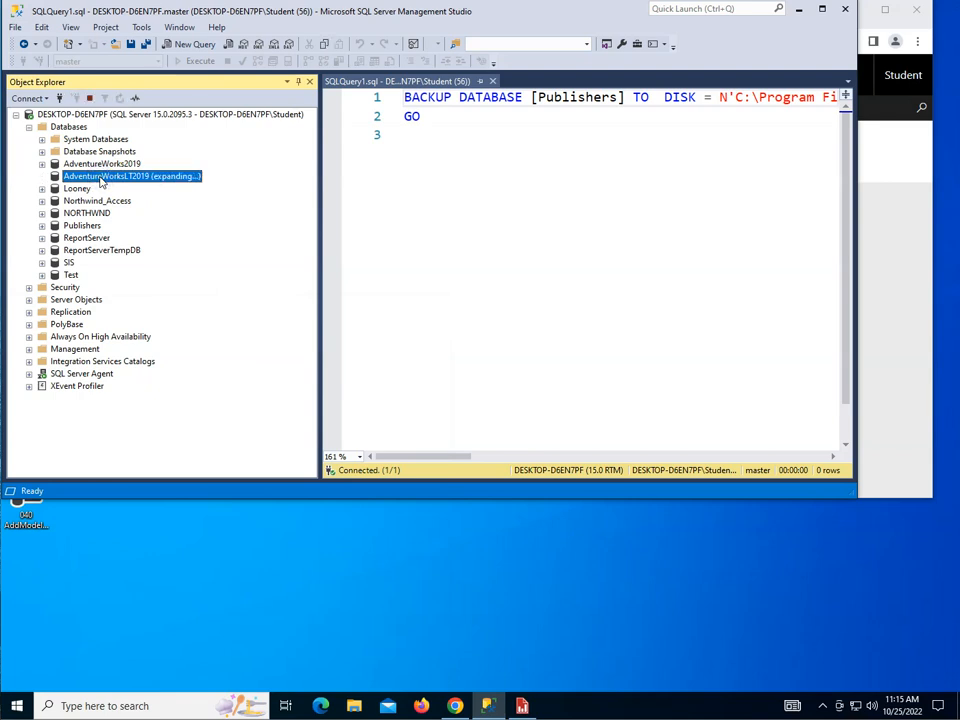
pyautogui.click(41, 176)
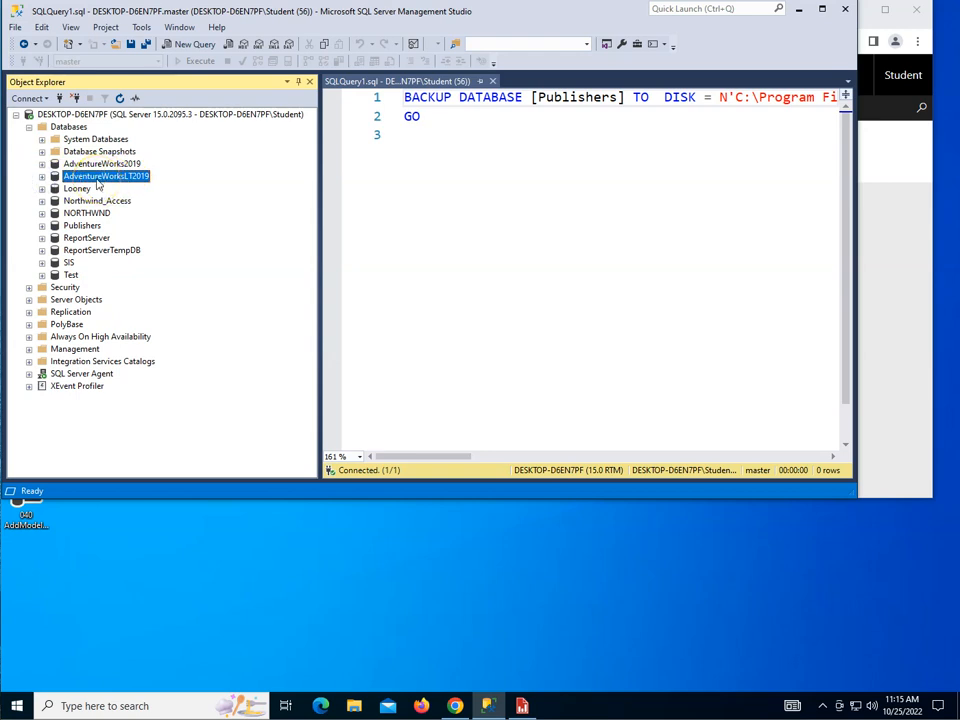
pyautogui.doubleClick(62, 287)
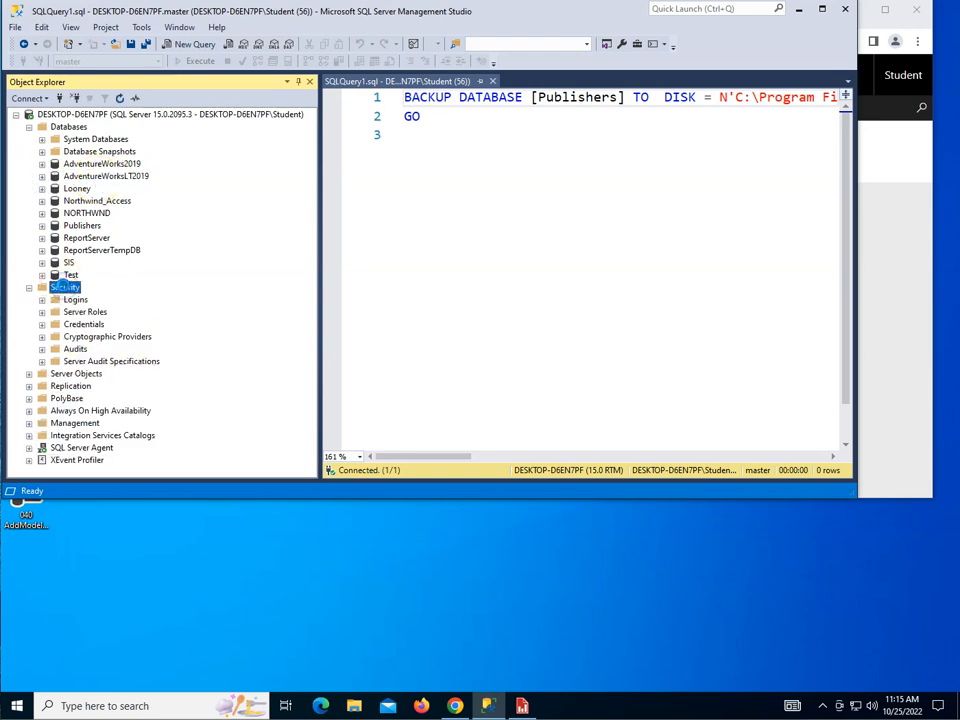
pyautogui.doubleClick(75, 299)
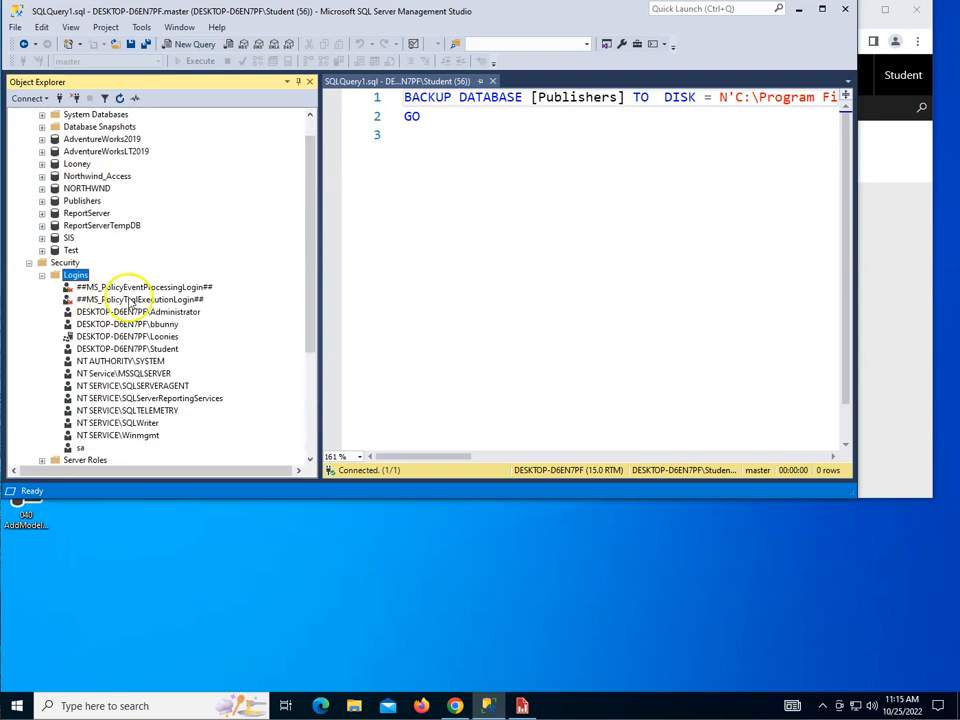
pyautogui.click(138, 336)
pyautogui.rightClick(155, 340)
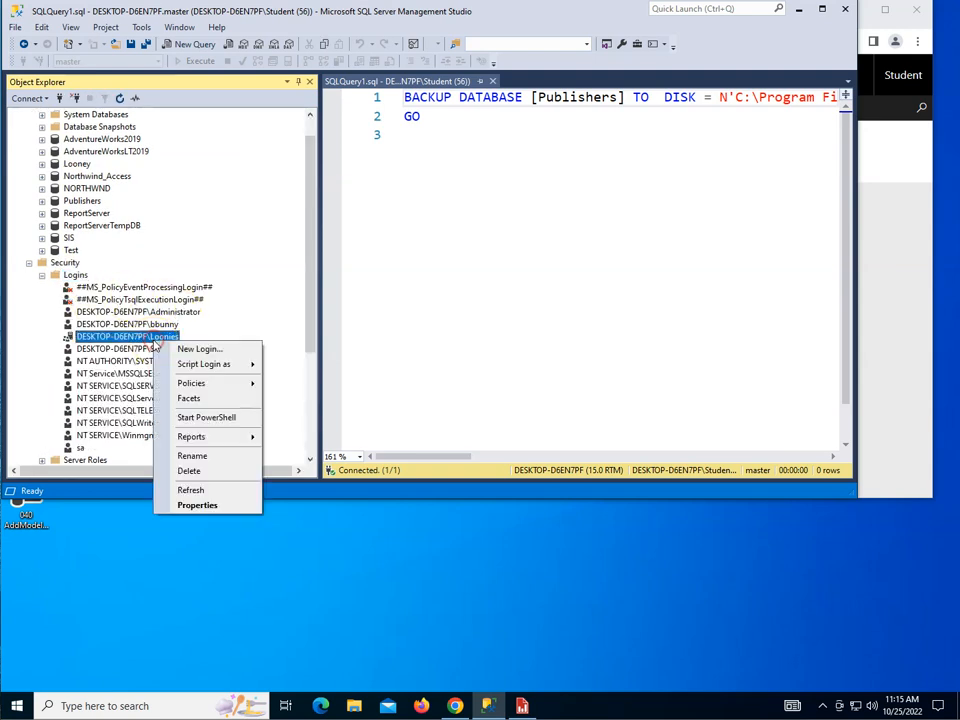
pyautogui.click(218, 507)
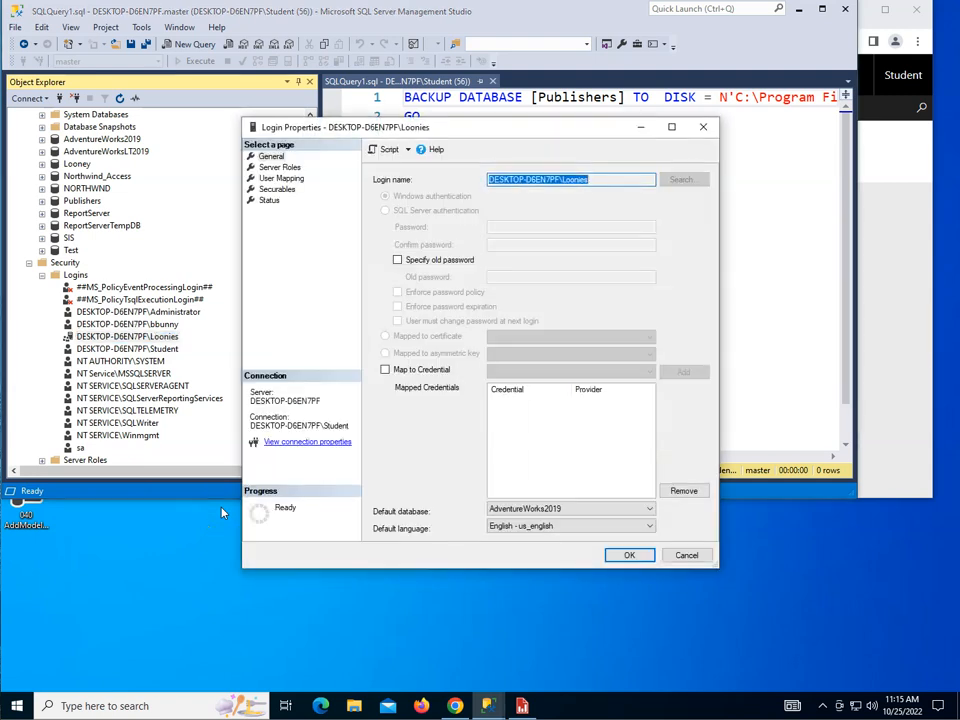
# Step: Map Loonies to AdventureWorksLT2019 with db_datareader role membership and apply
pyautogui.click(283, 168)
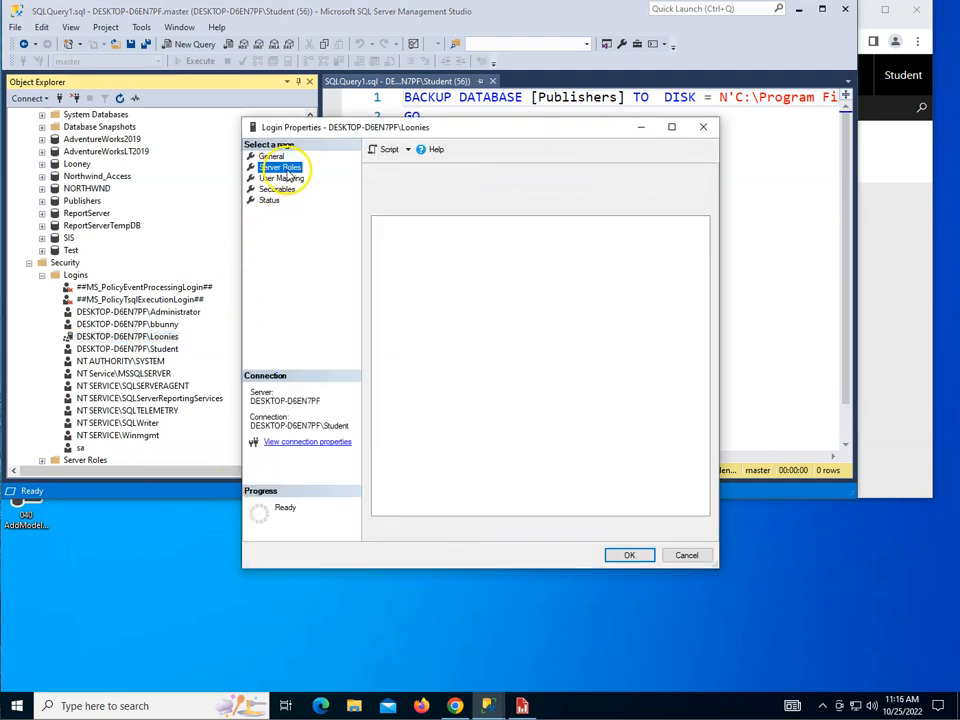
pyautogui.click(282, 179)
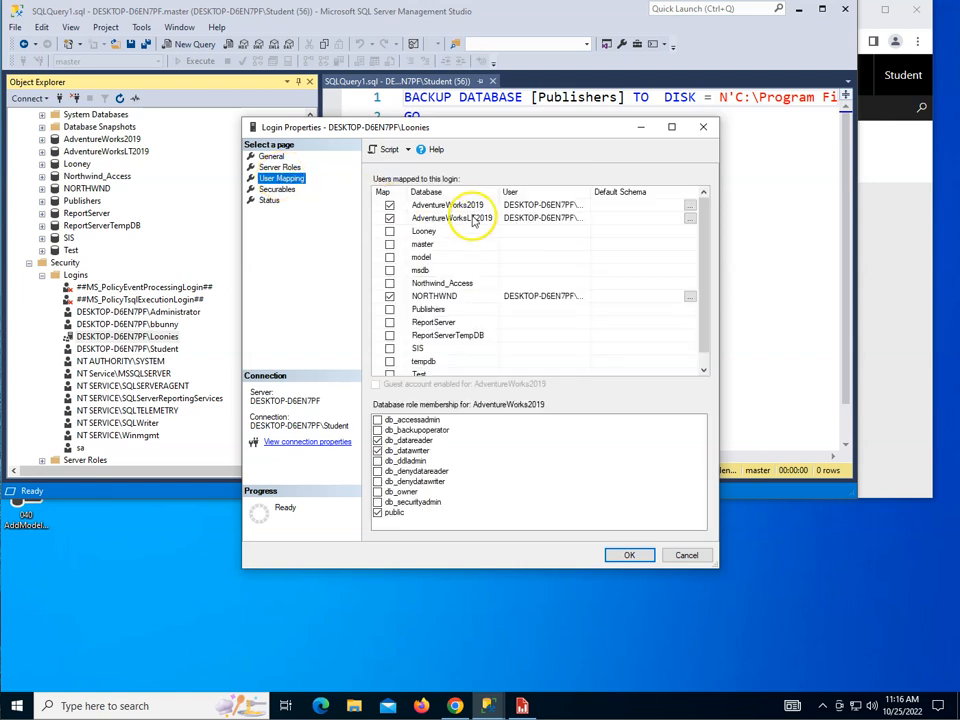
pyautogui.click(470, 218)
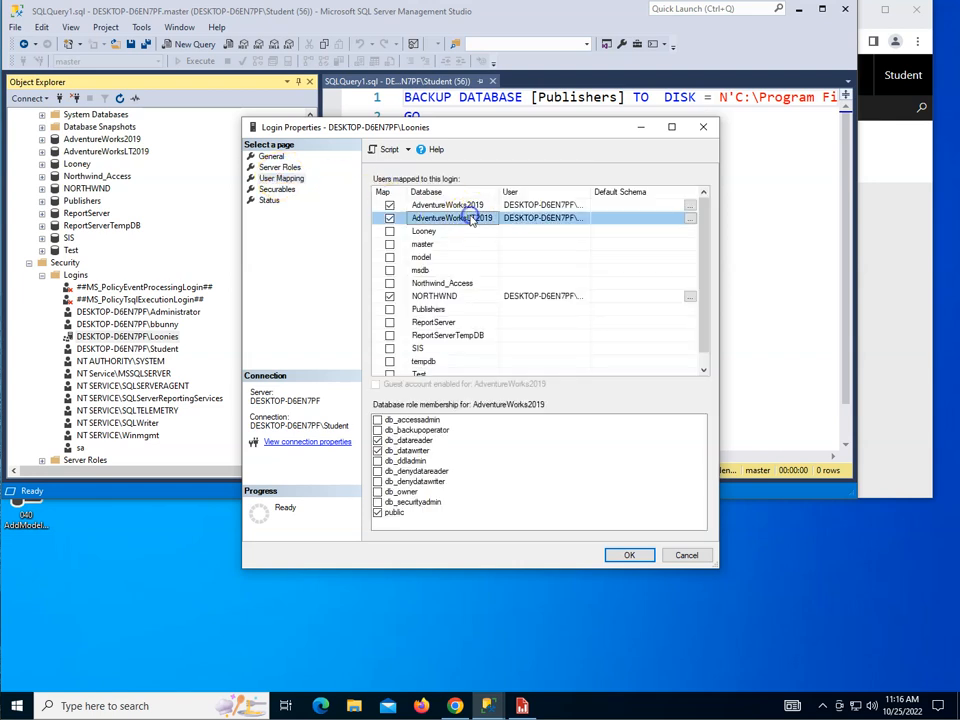
pyautogui.click(377, 441)
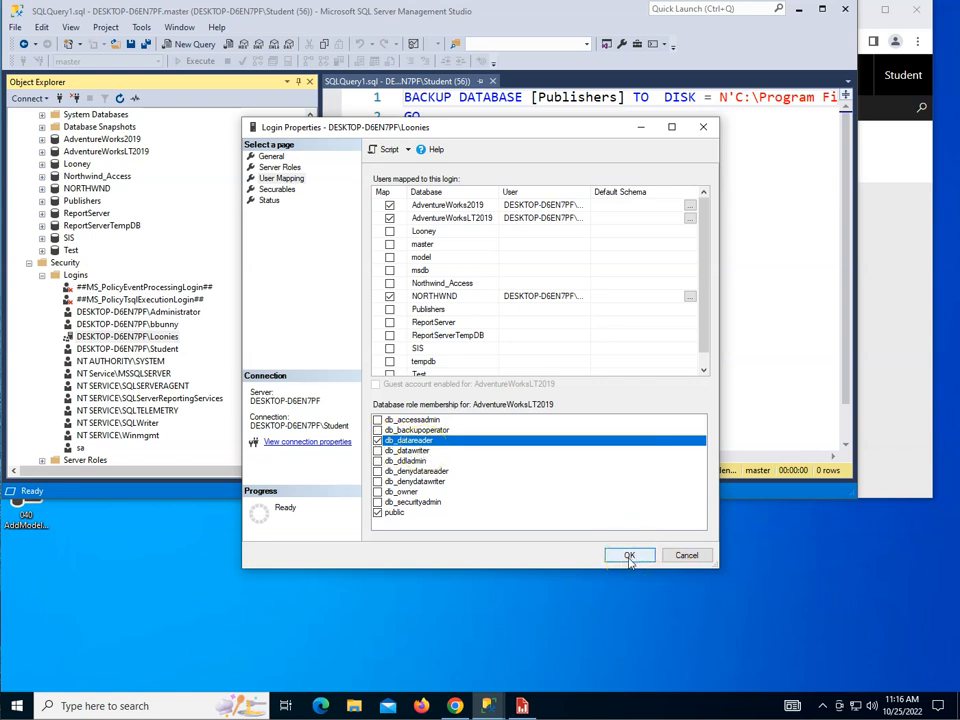
pyautogui.click(629, 557)
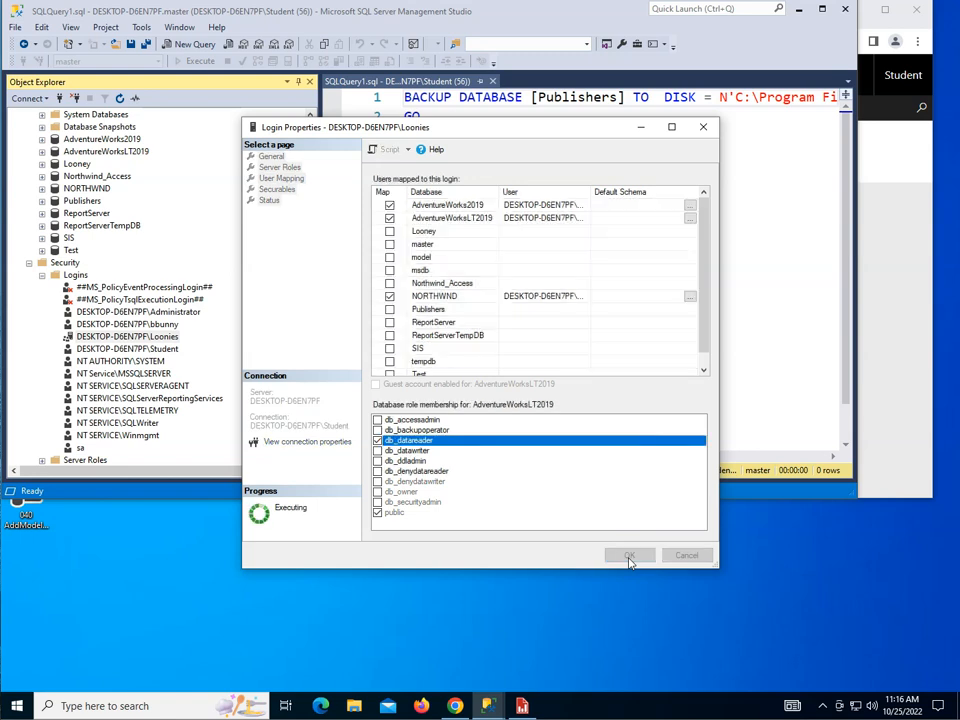
# Step: Switch back to the Daffy Duck account and sign in with its password
pyautogui.click(18, 706)
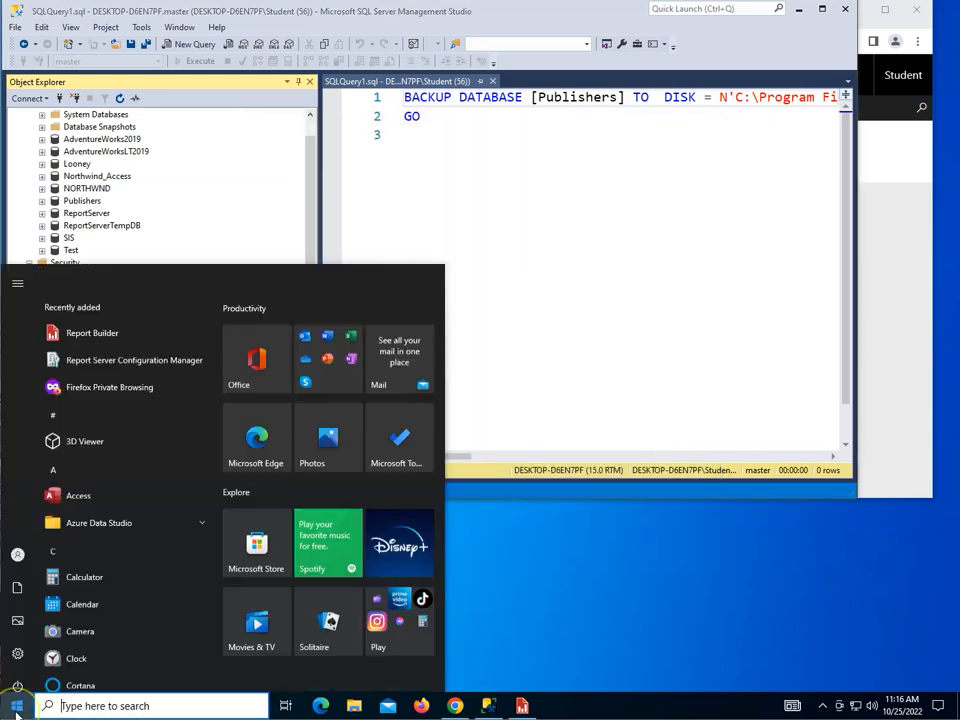
pyautogui.click(17, 543)
pyautogui.click(41, 482)
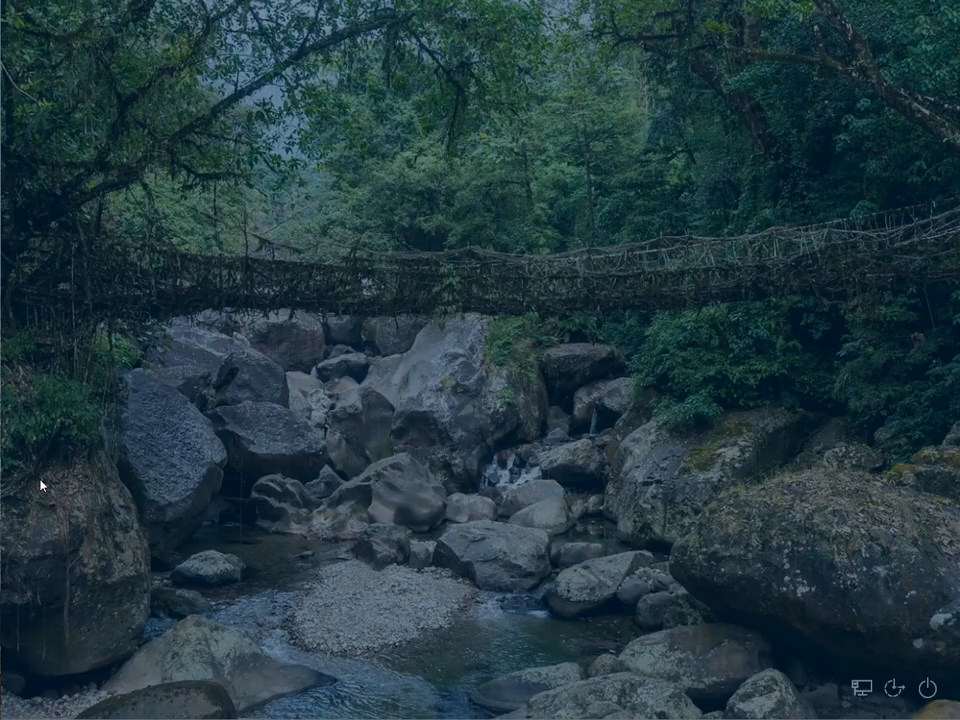
pyautogui.write('•••••••')
pyautogui.press('Return')
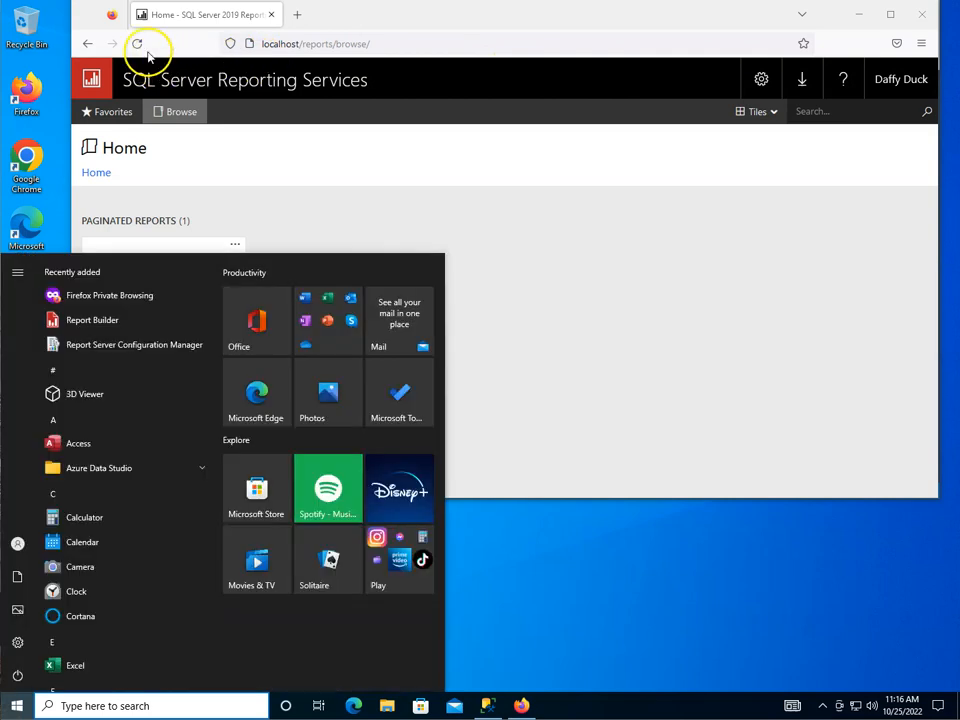
# Step: Reload the portal's Home listing and open CustomerReport
pyautogui.click(140, 46)
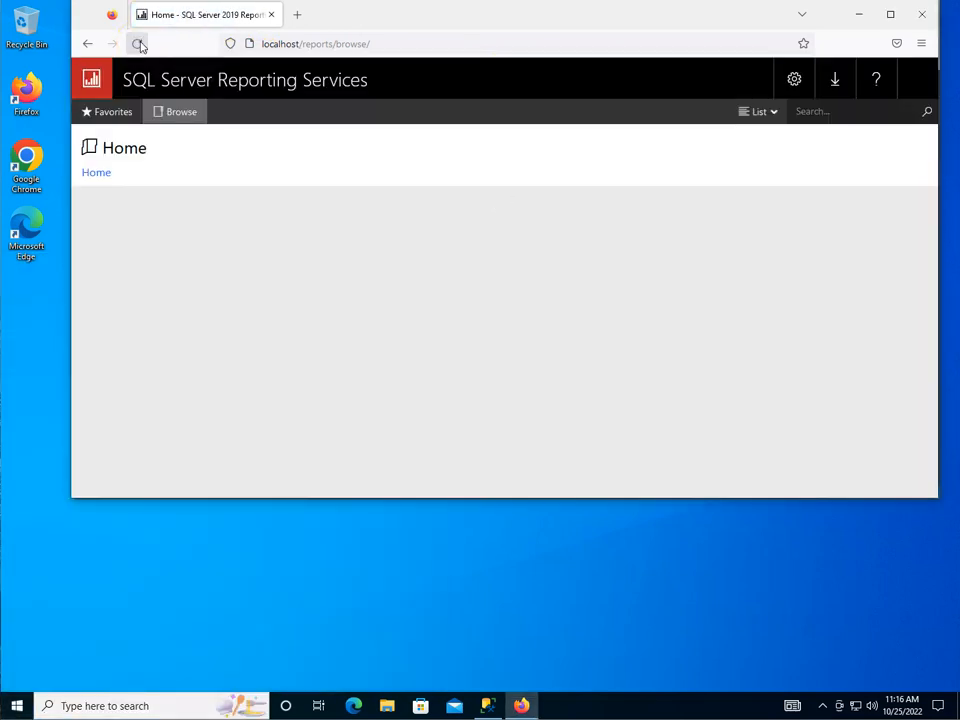
pyautogui.click(176, 109)
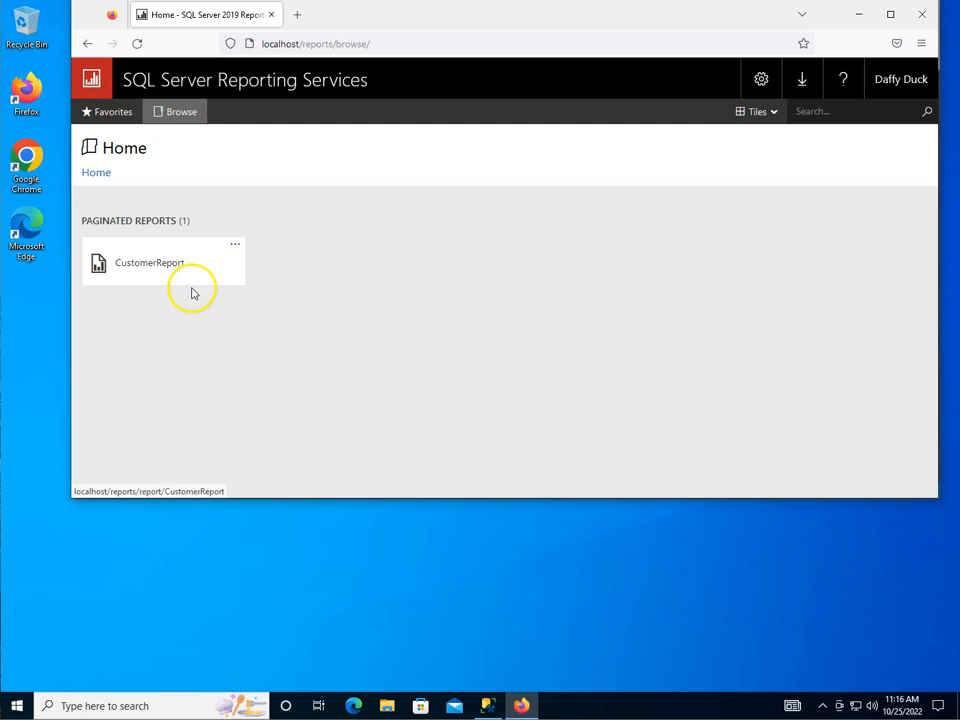
pyautogui.click(145, 264)
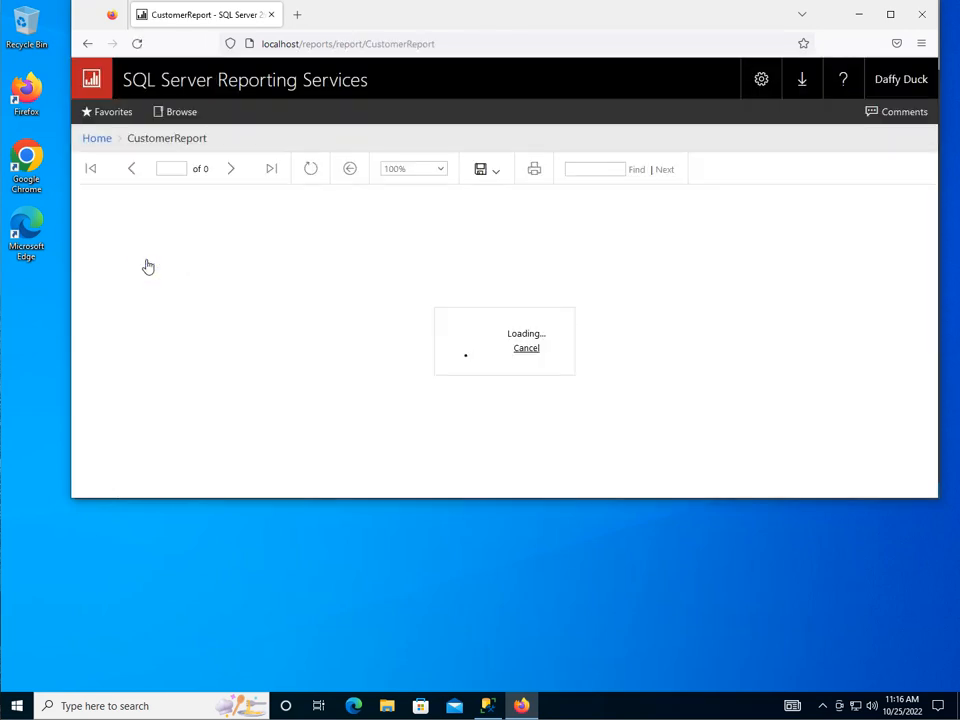